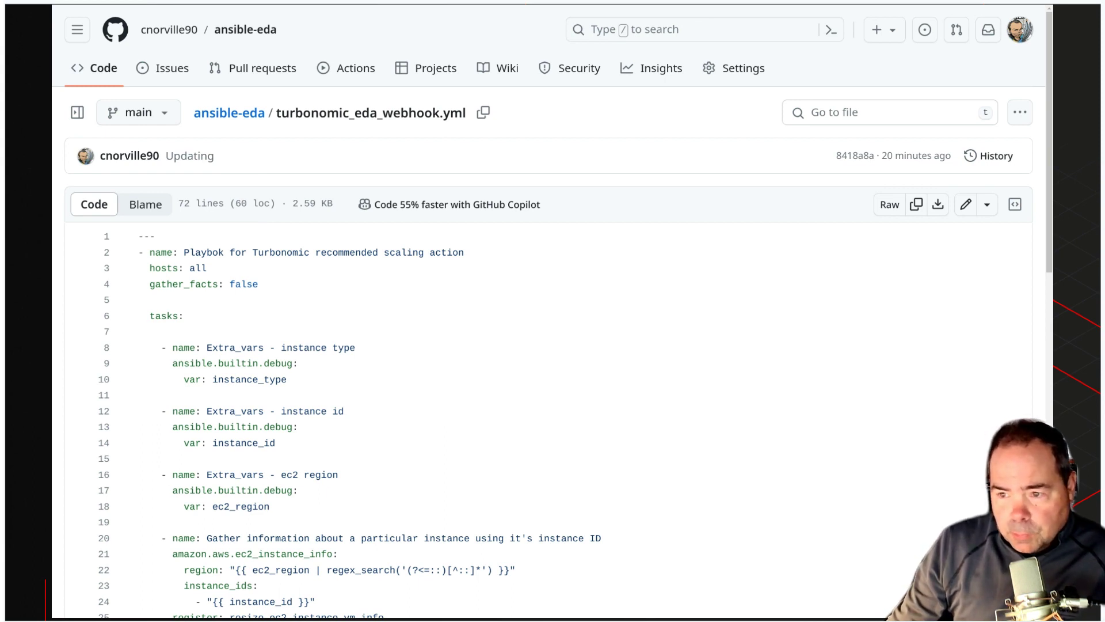
Open the eda_webhook_submit_jcl.yml rulebook from the rulebooks folder of the ansible-eda repository and look through it.
click(244, 30)
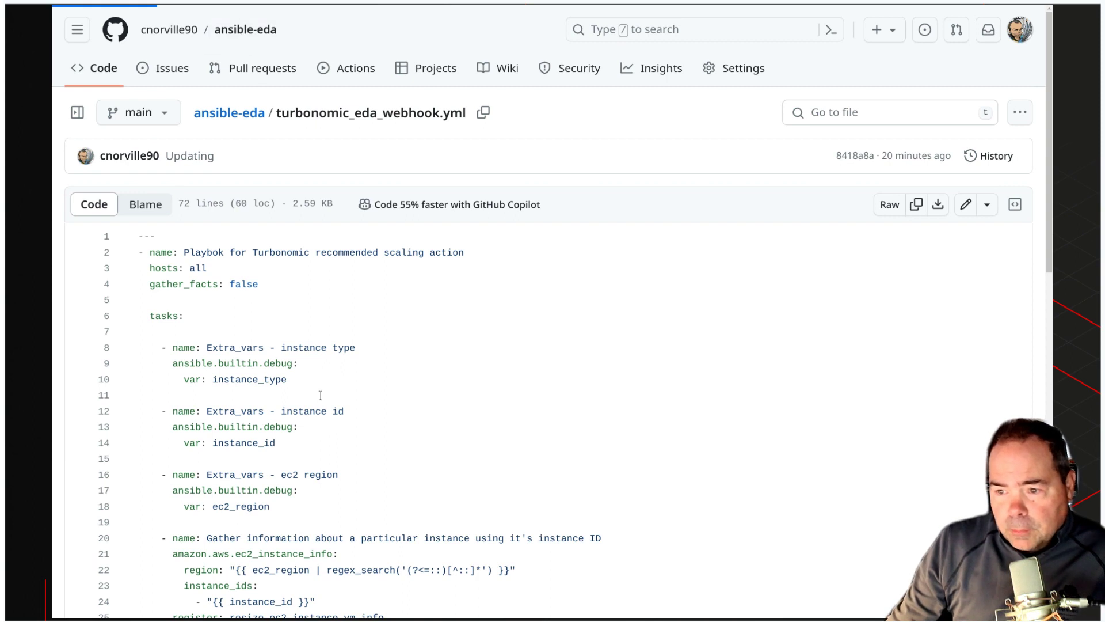
click(141, 309)
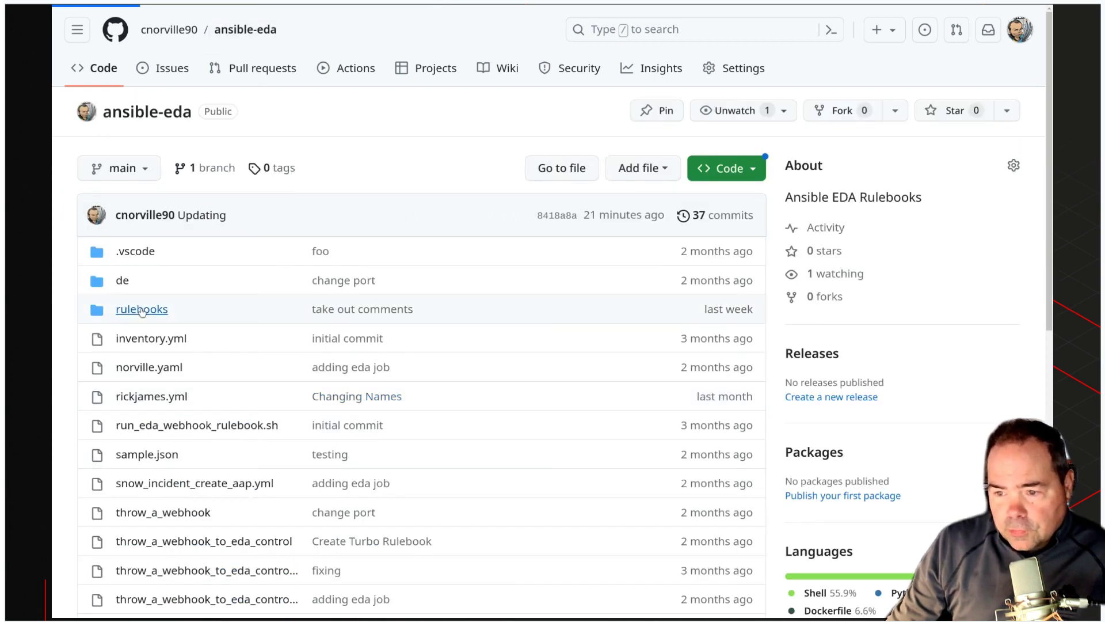
click(166, 399)
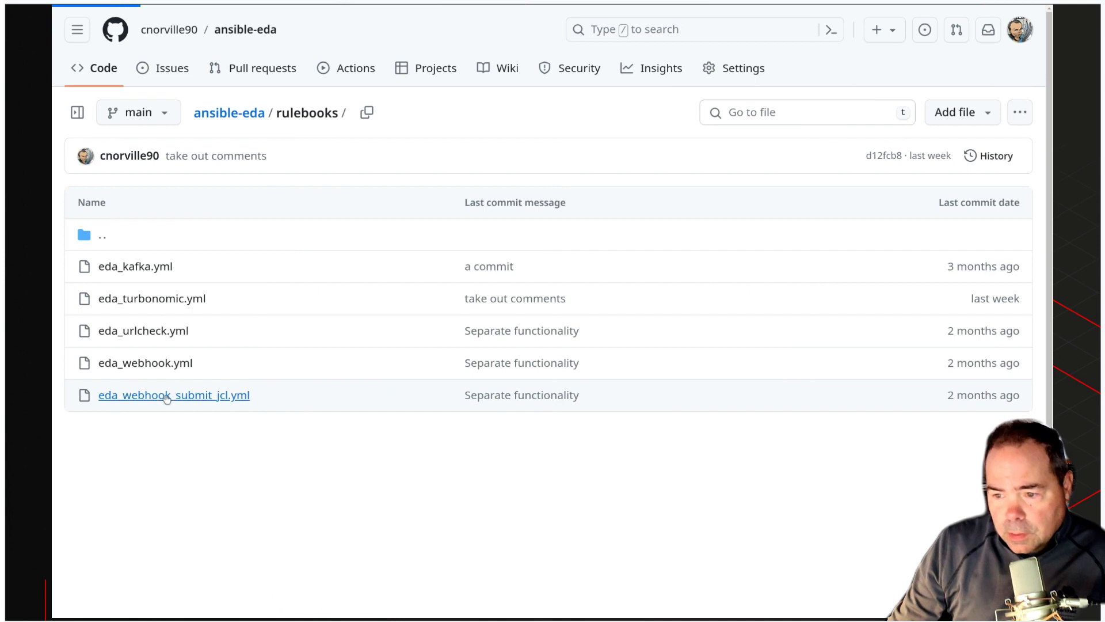
scroll(485, 433, down, 1)
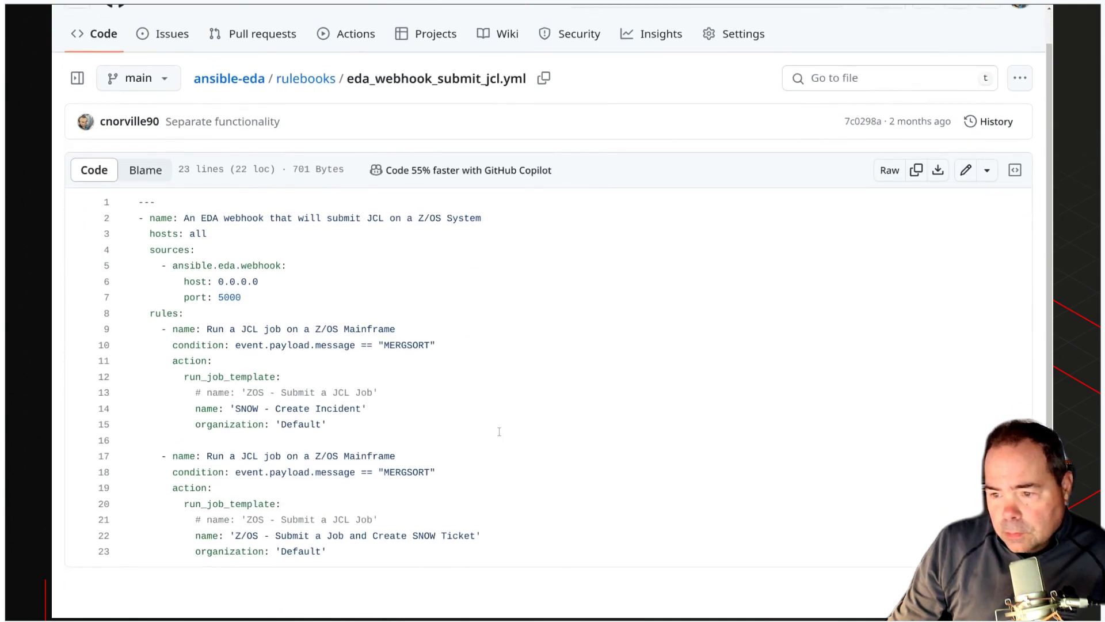
scroll(499, 431, up, 1)
scroll(499, 432, down, 1)
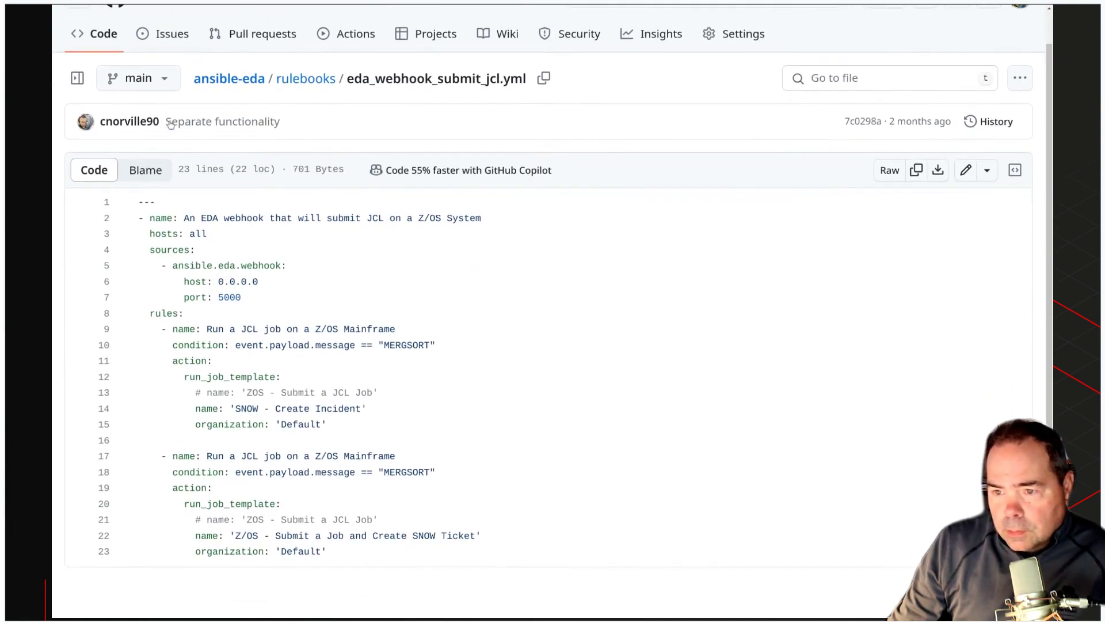
Return to the rulebooks folder and open eda_turbonomic.yml to review its webhook source, conditions and job template action.
click(112, 7)
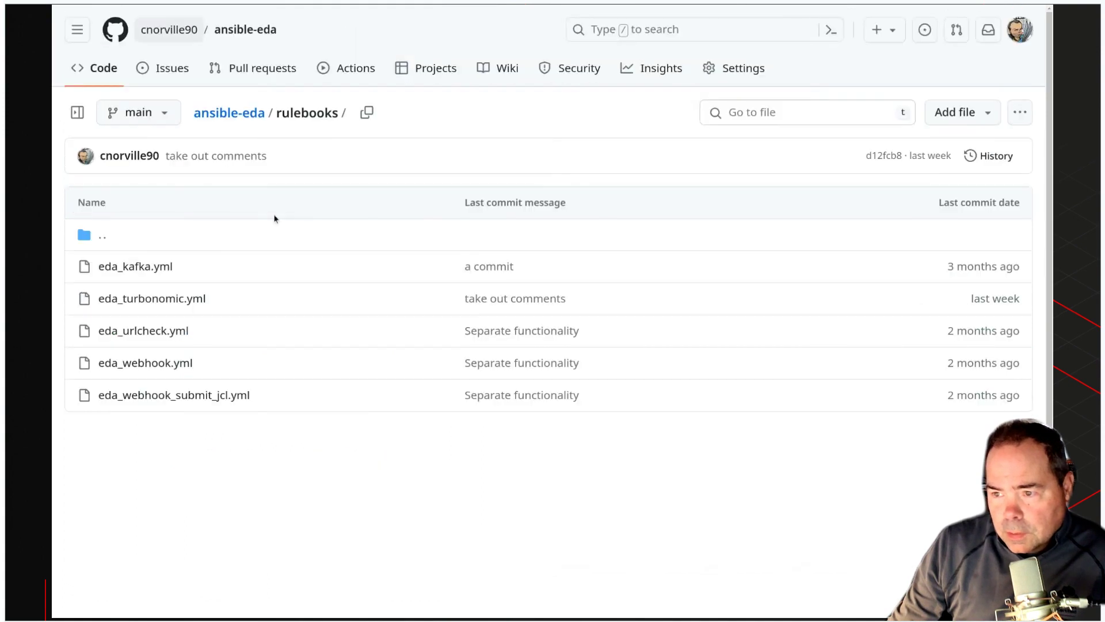
click(152, 298)
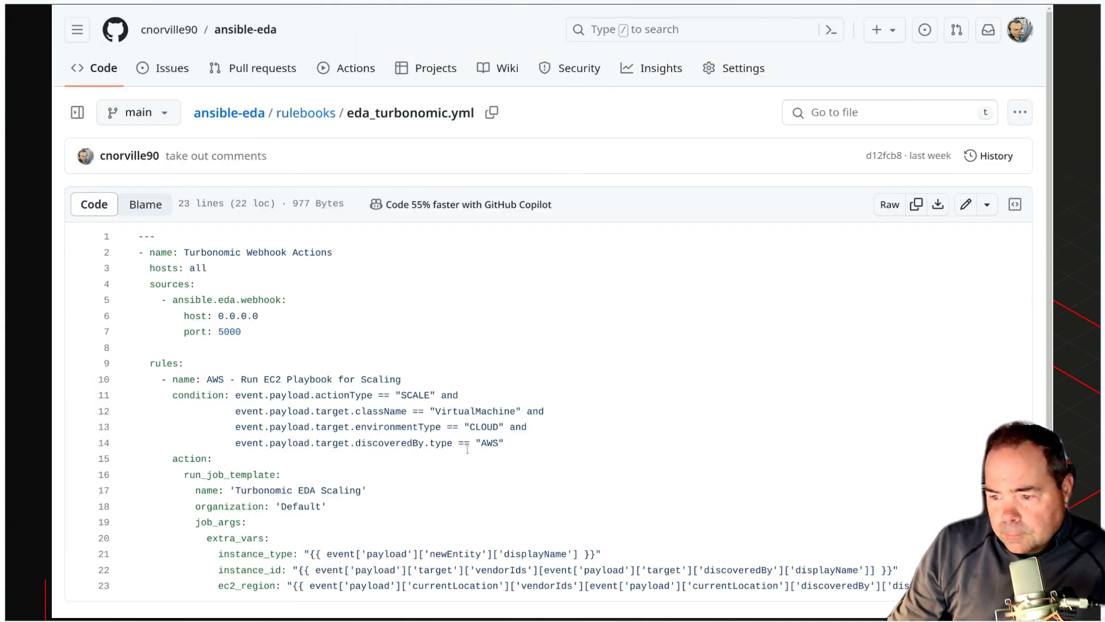
scroll(384, 593, down, 1)
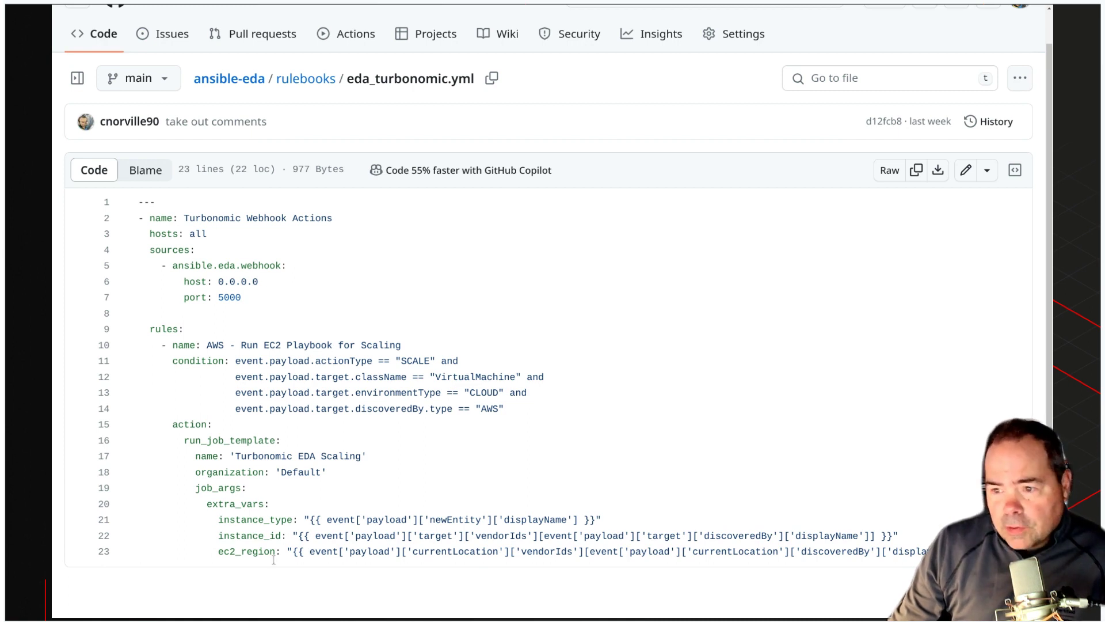
Open the turbonomic_eda_webhook.yml playbook from the repository root and examine its extra vars, instance information and EC2 resize tasks.
click(243, 79)
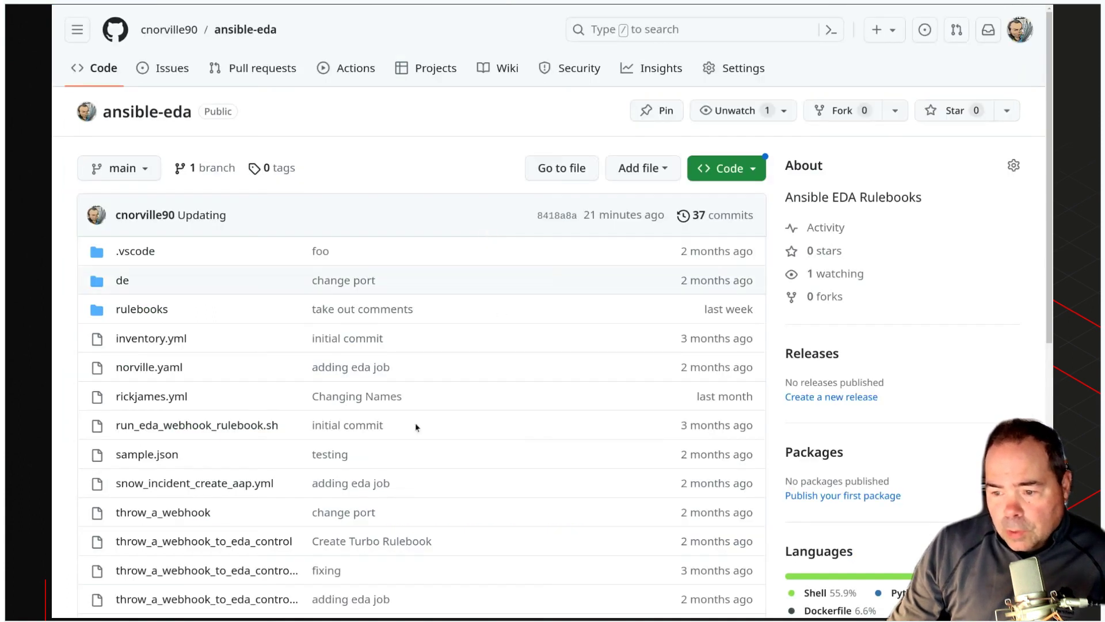
scroll(416, 423, down, 3)
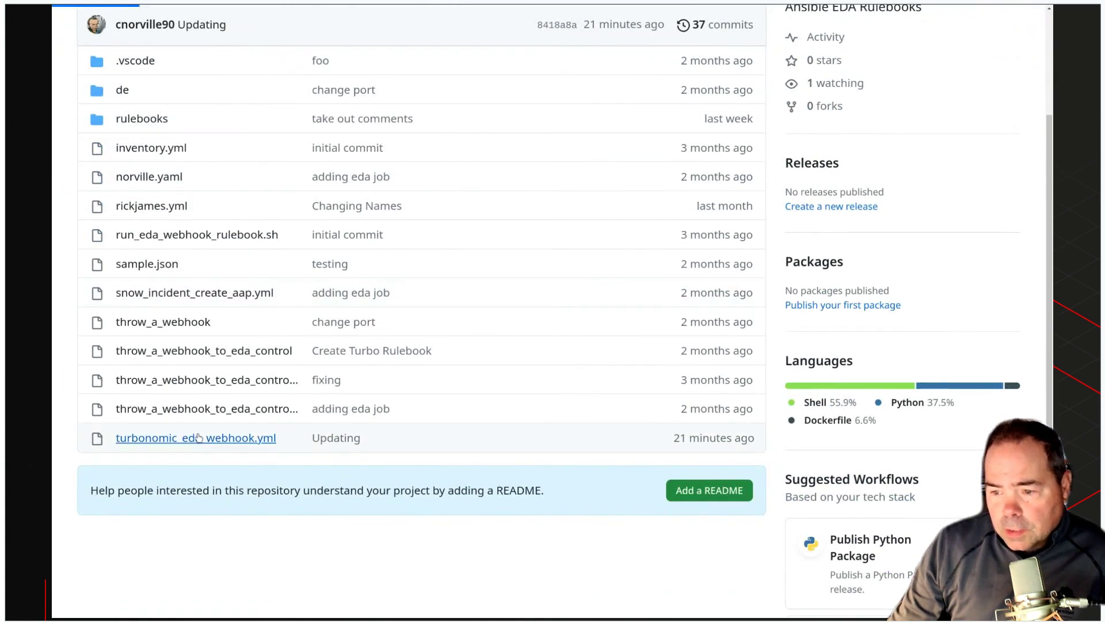
click(199, 441)
scroll(447, 396, down, 1)
scroll(446, 396, down, 2)
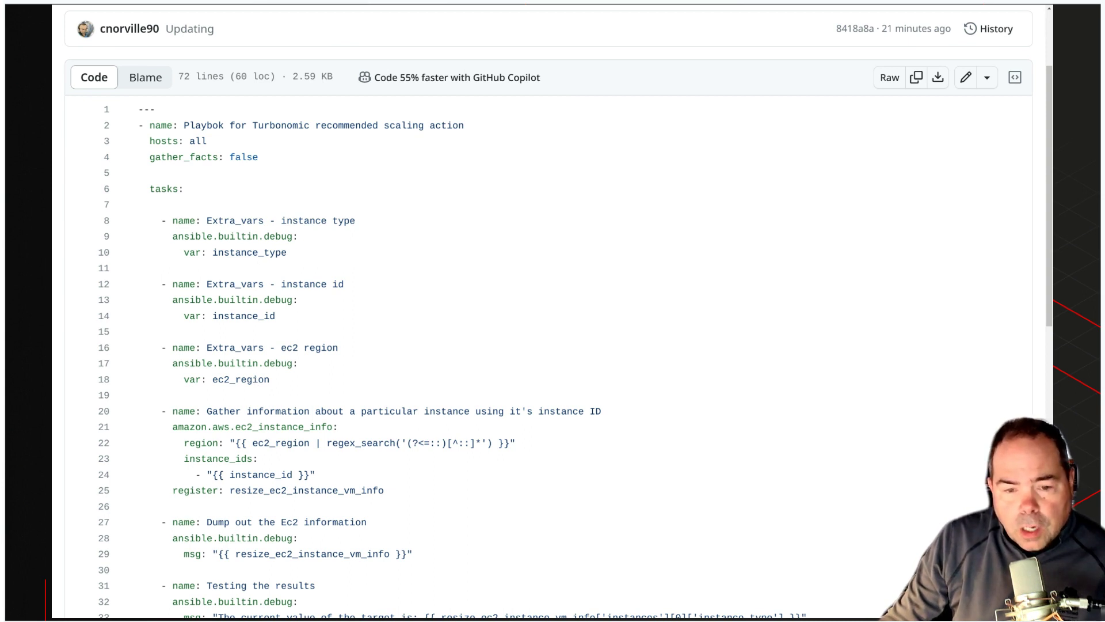
scroll(604, 377, down, 2)
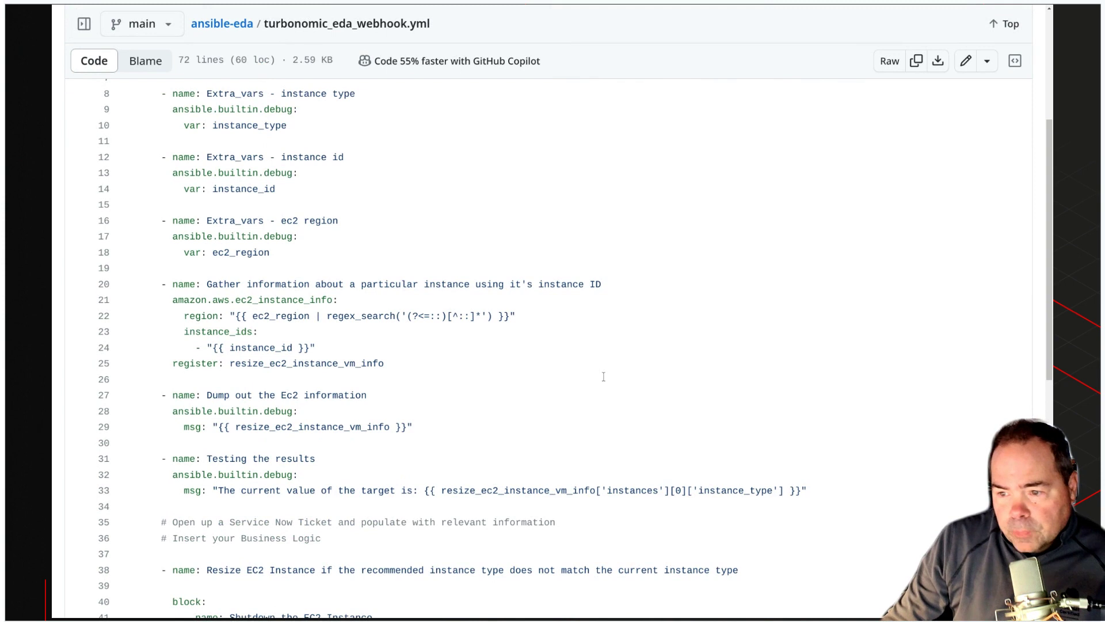
scroll(646, 376, down, 1)
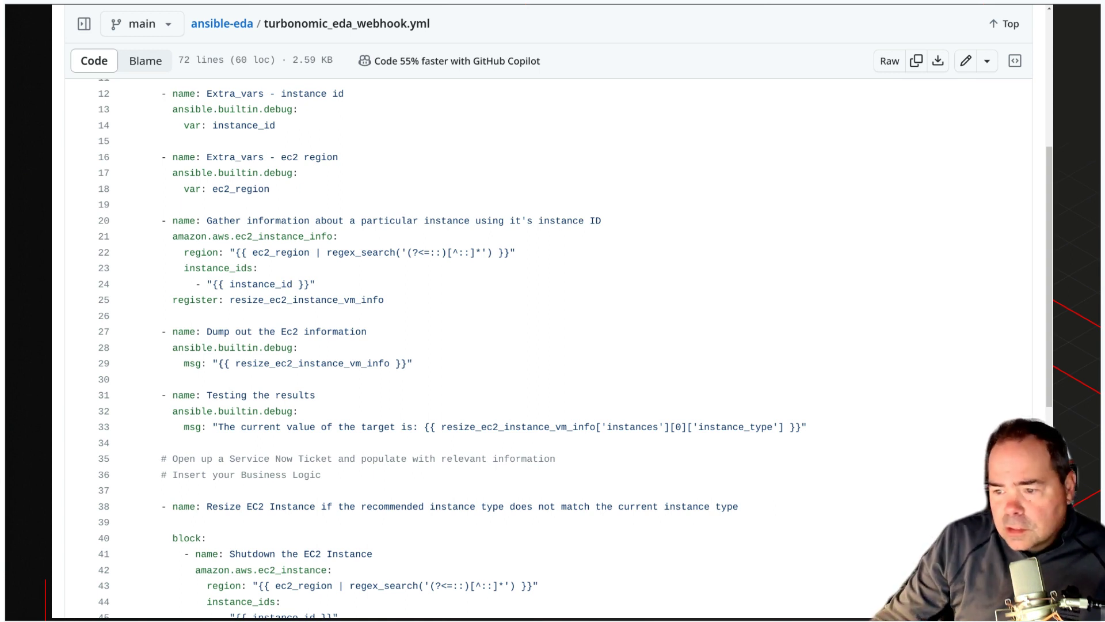
scroll(440, 360, down, 3)
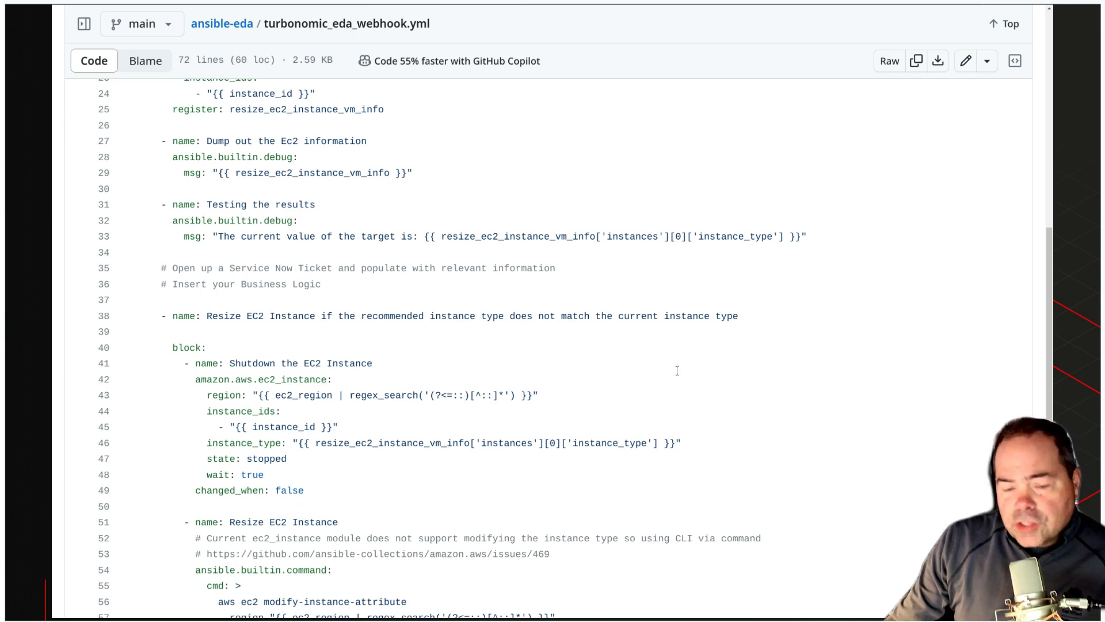
scroll(779, 436, down, 2)
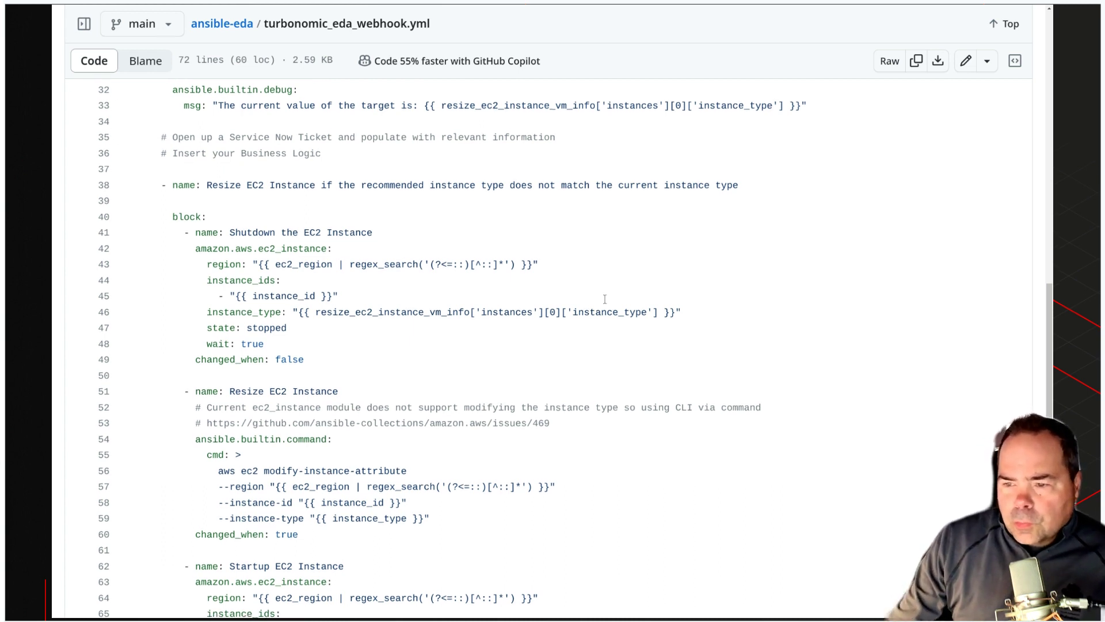
scroll(605, 299, down, 1)
scroll(605, 298, down, 1)
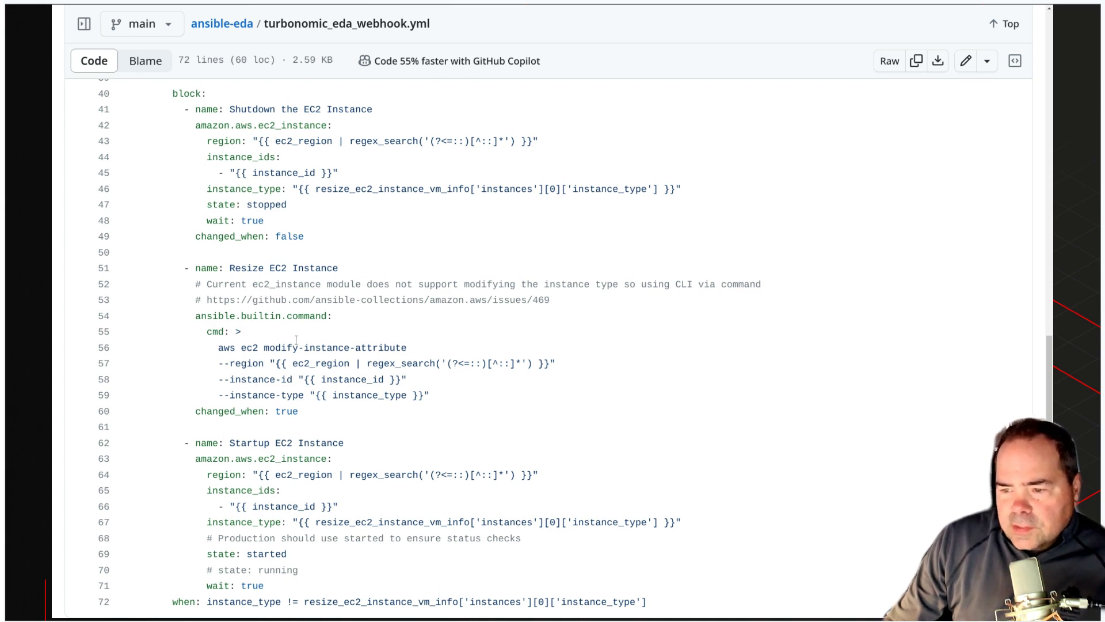
scroll(480, 393, down, 1)
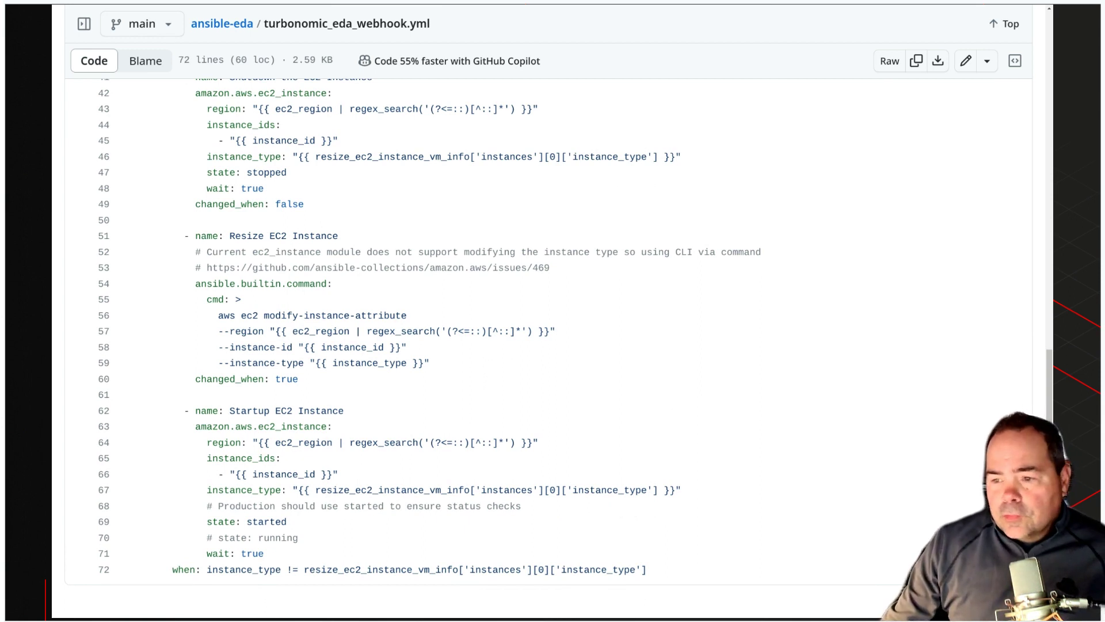
scroll(672, 413, up, 10)
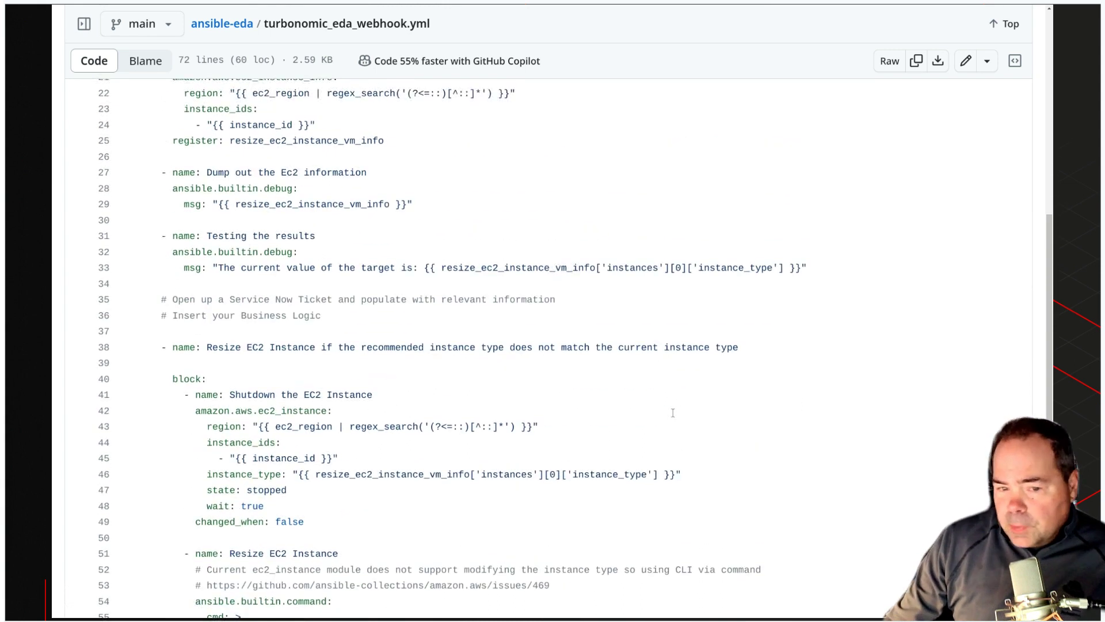
scroll(673, 413, up, 4)
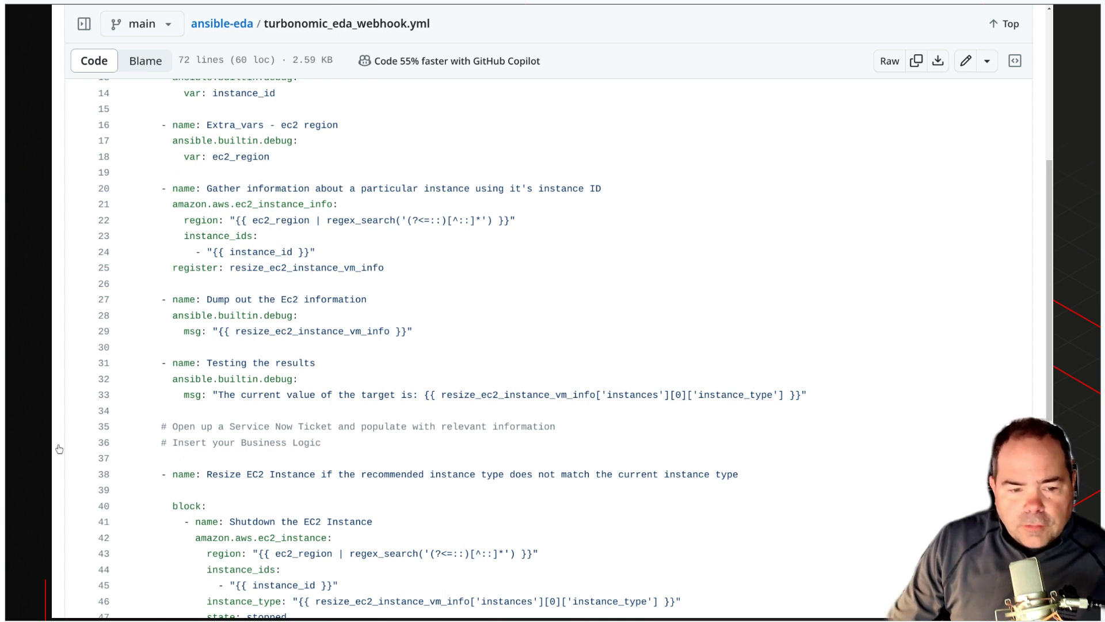
Switch to Ansible Automation Platform and start a new project named Event Driven Ansible.
key(ctrl+Tab)
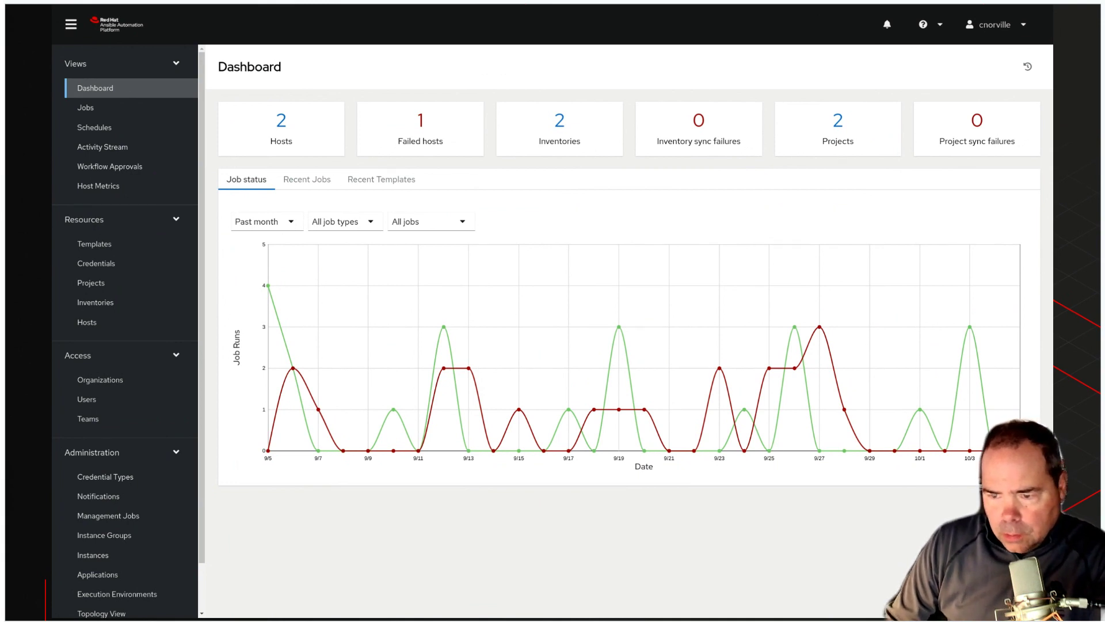
click(91, 282)
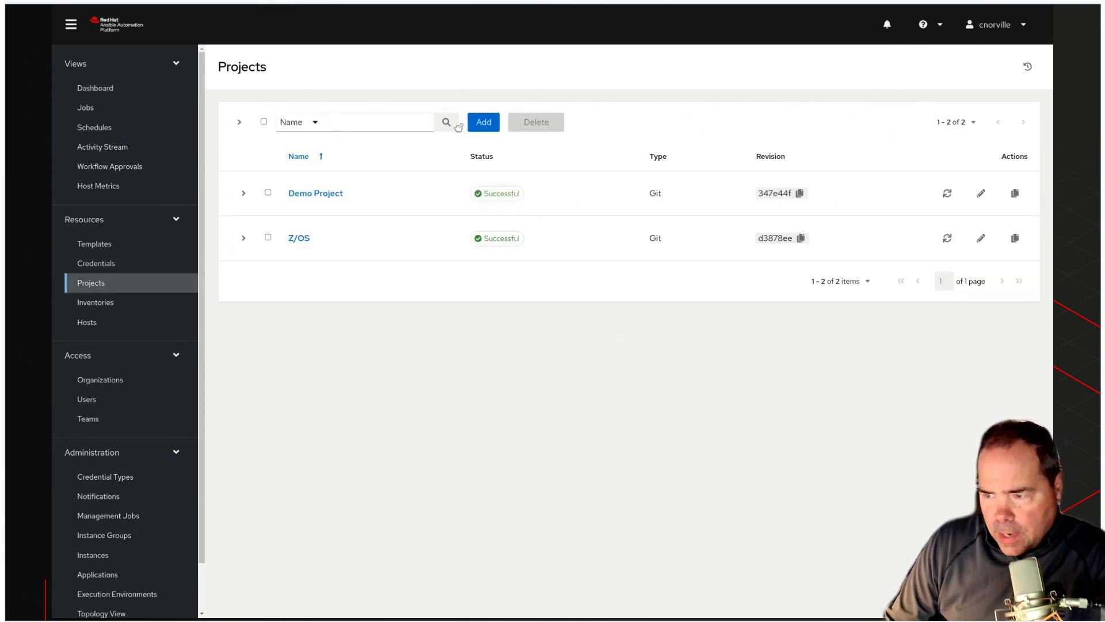
click(483, 122)
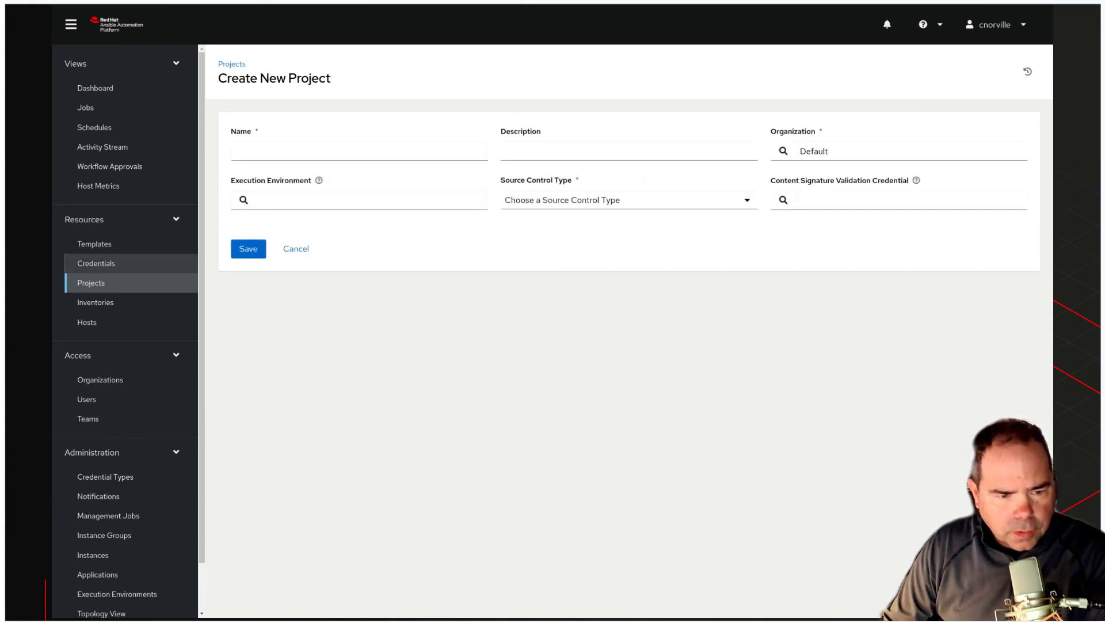
click(395, 152)
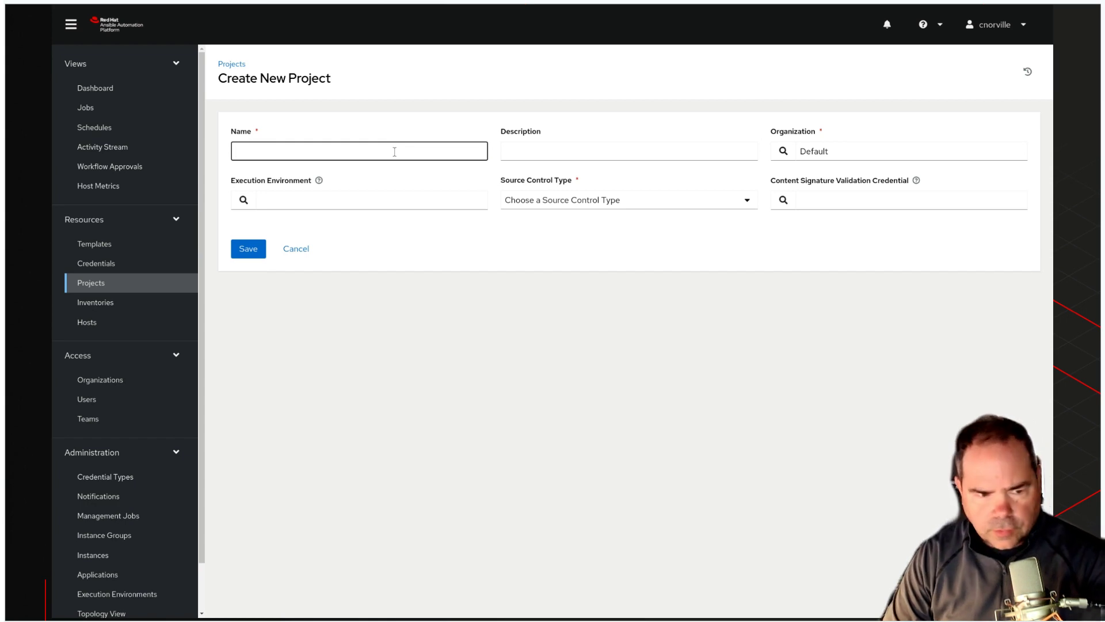
text(E)
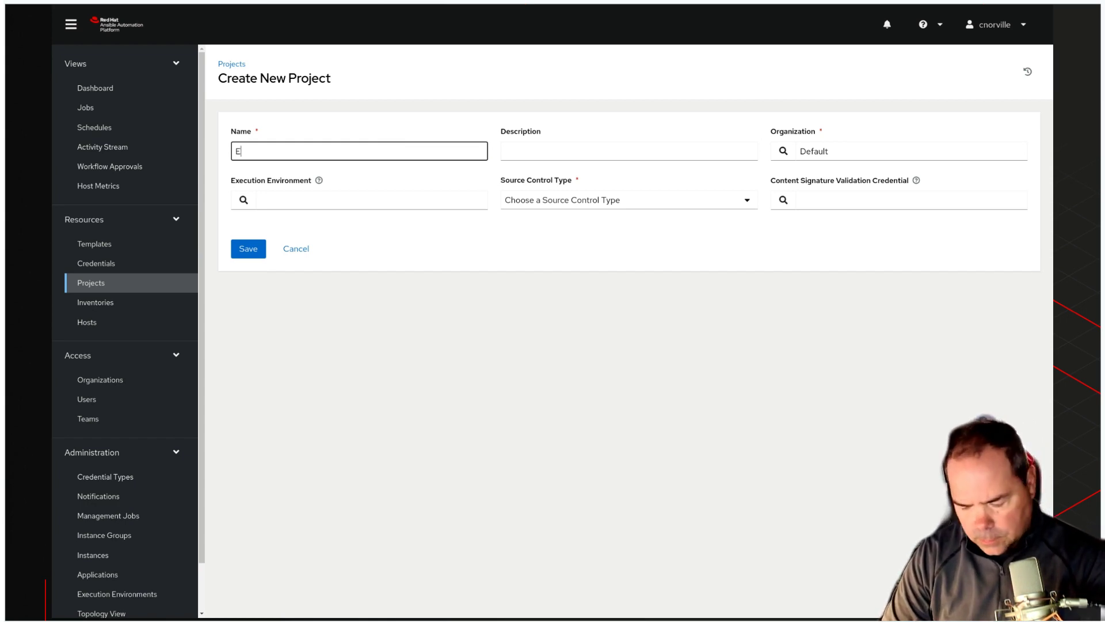
text(vent Driven Ansible)
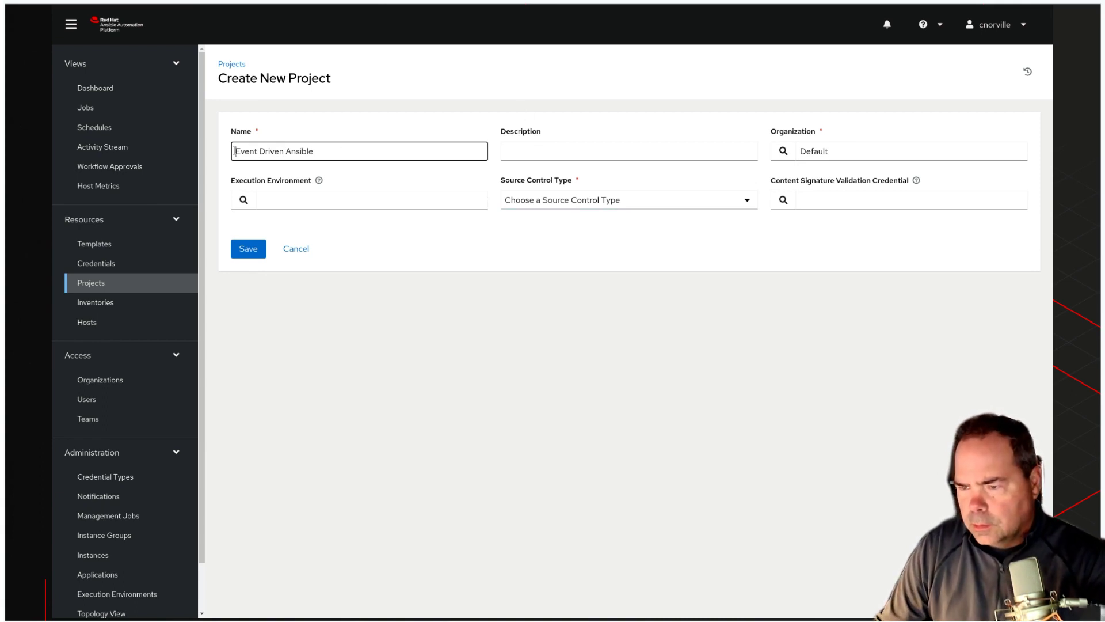
Reuse the project name to set the project's description to Event Driven Ansible Playbooks.
drag(235, 151, 362, 154)
key(ctrl+c)
click(598, 155)
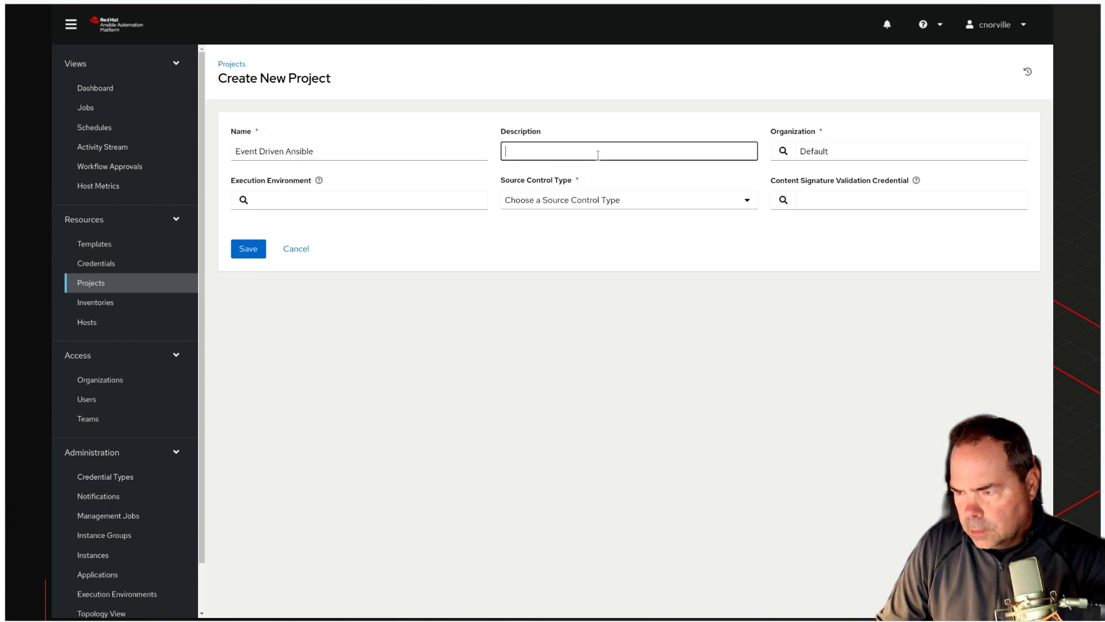
key(ctrl+v)
text(P)
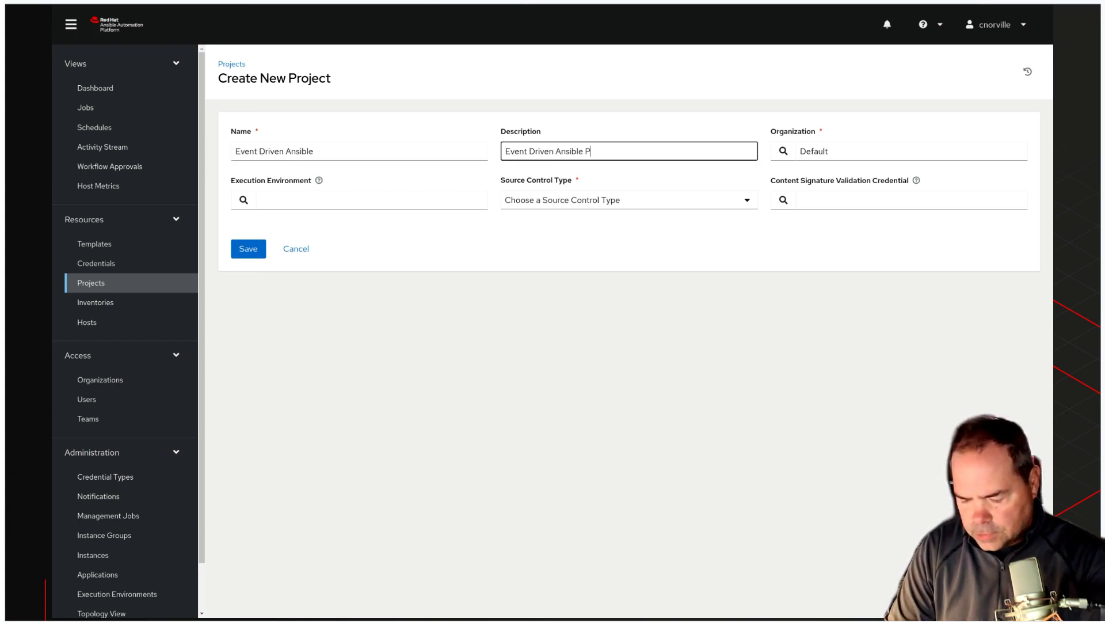
text(laybooks)
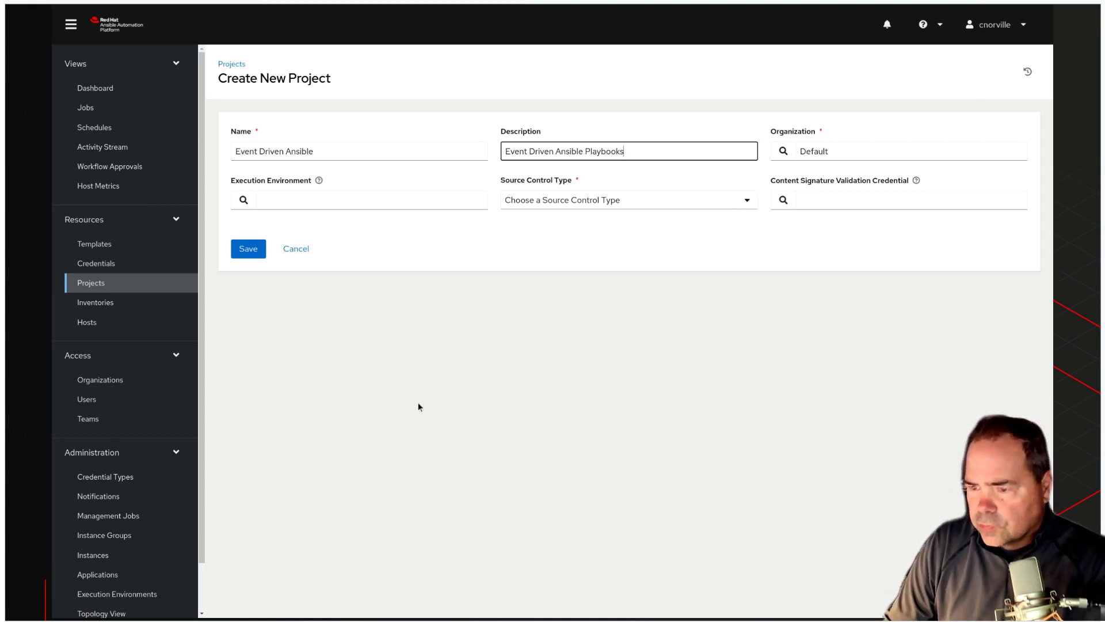
Assign the Default execution environment to the project and set its source control type to Git.
click(236, 203)
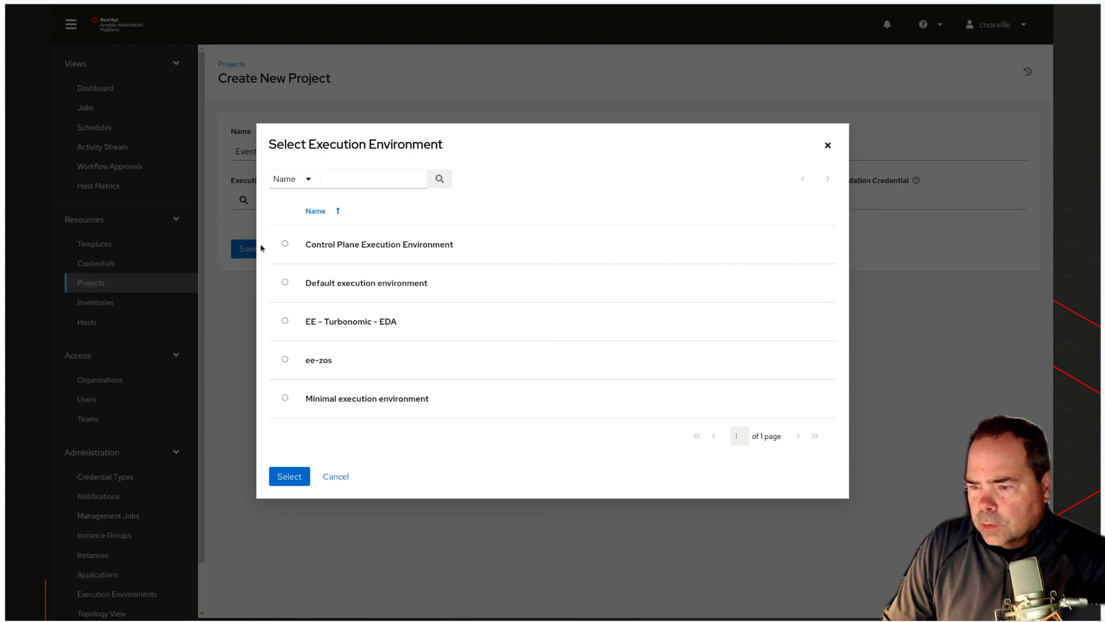
click(286, 285)
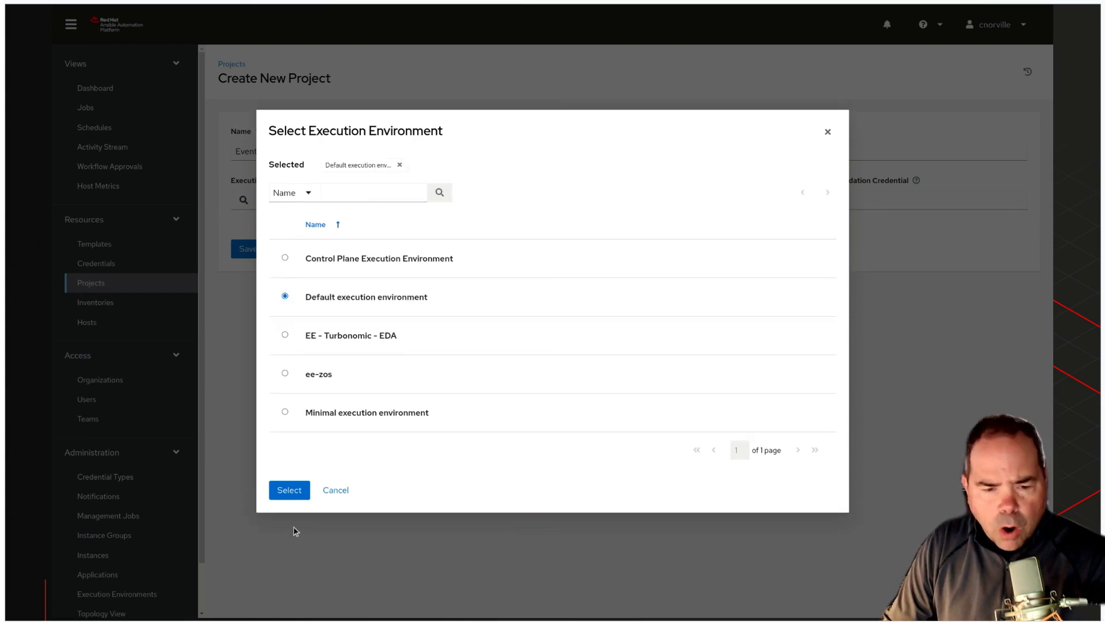
click(291, 491)
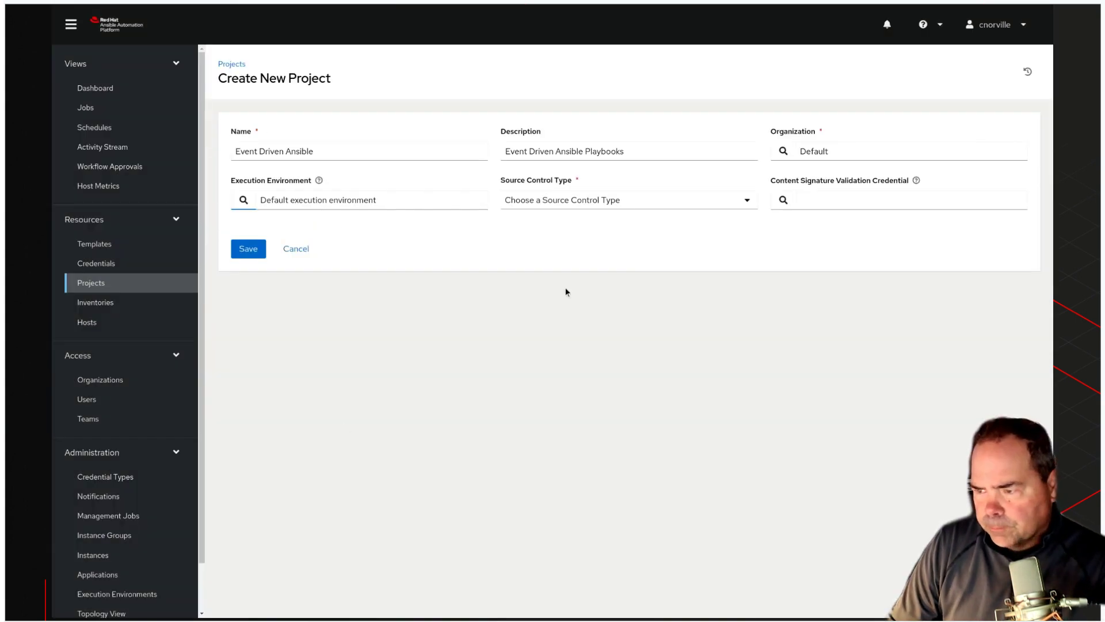
click(608, 204)
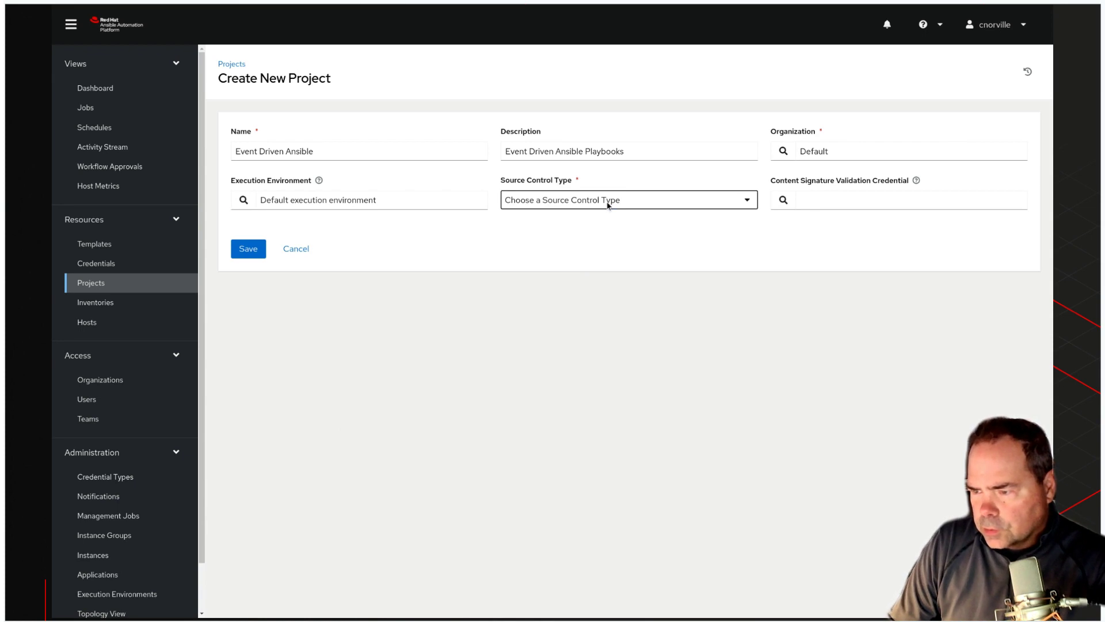
click(608, 234)
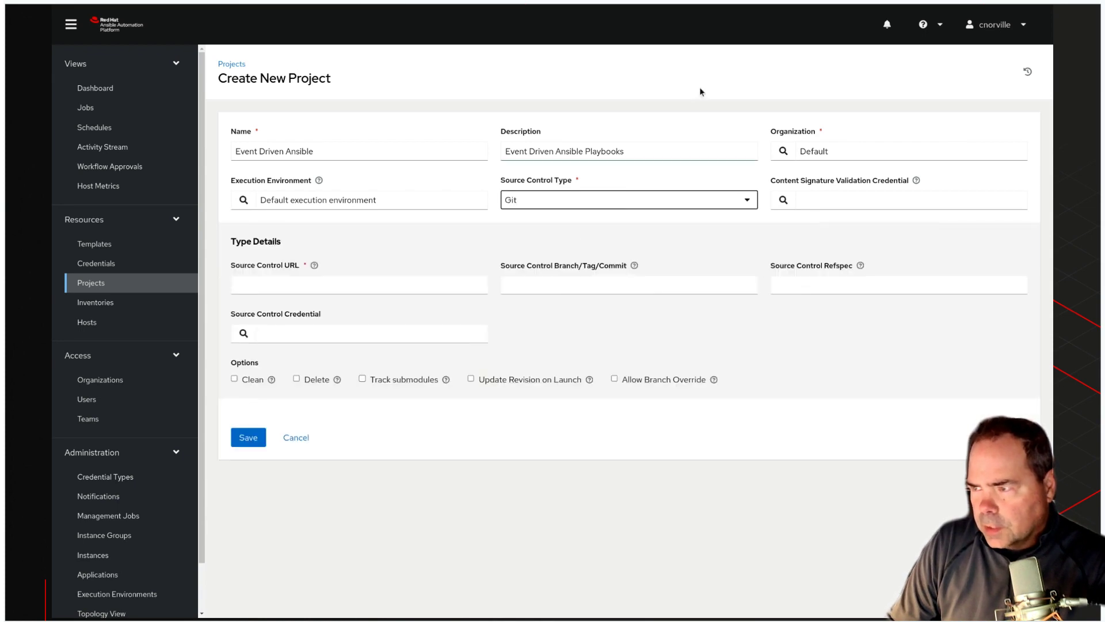
Paste the ansible-eda repository's Git URL into the project's Content Signature Validation Credential field.
click(789, 7)
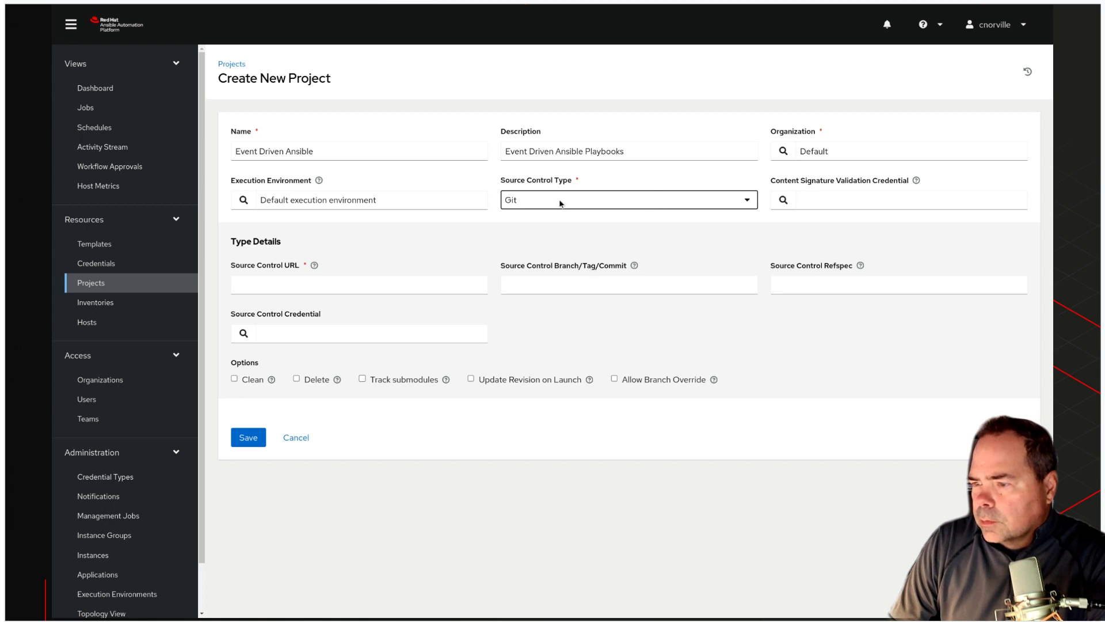
click(832, 201)
key(ctrl+v)
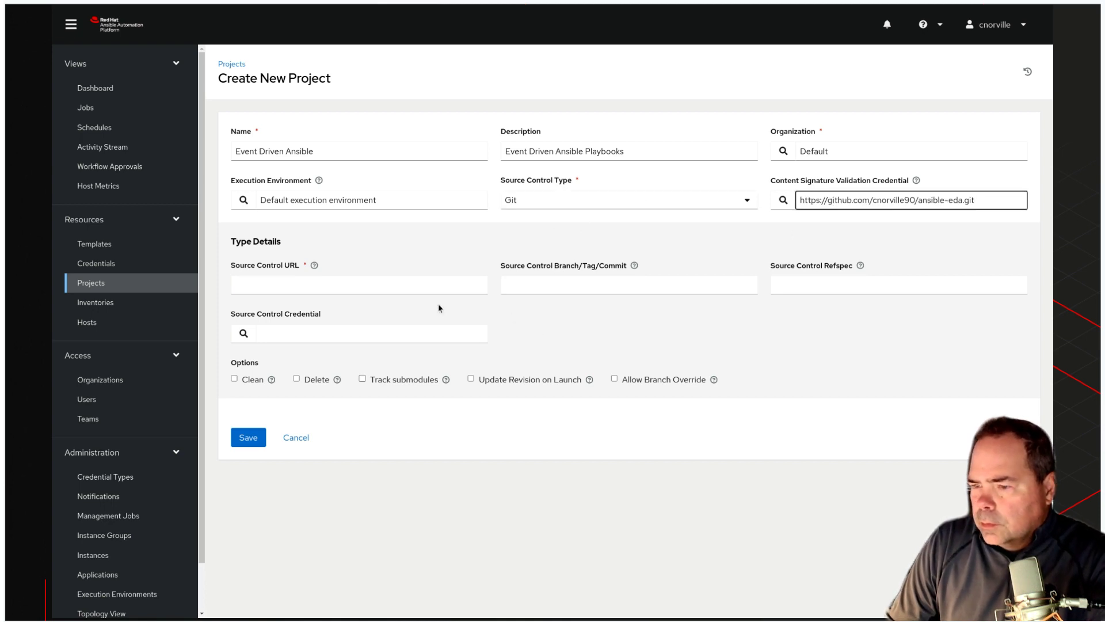
Set the project's Source Control URL to the ansible-eda Git URL, clear the Content Signature Validation Credential field, and save the project.
click(320, 291)
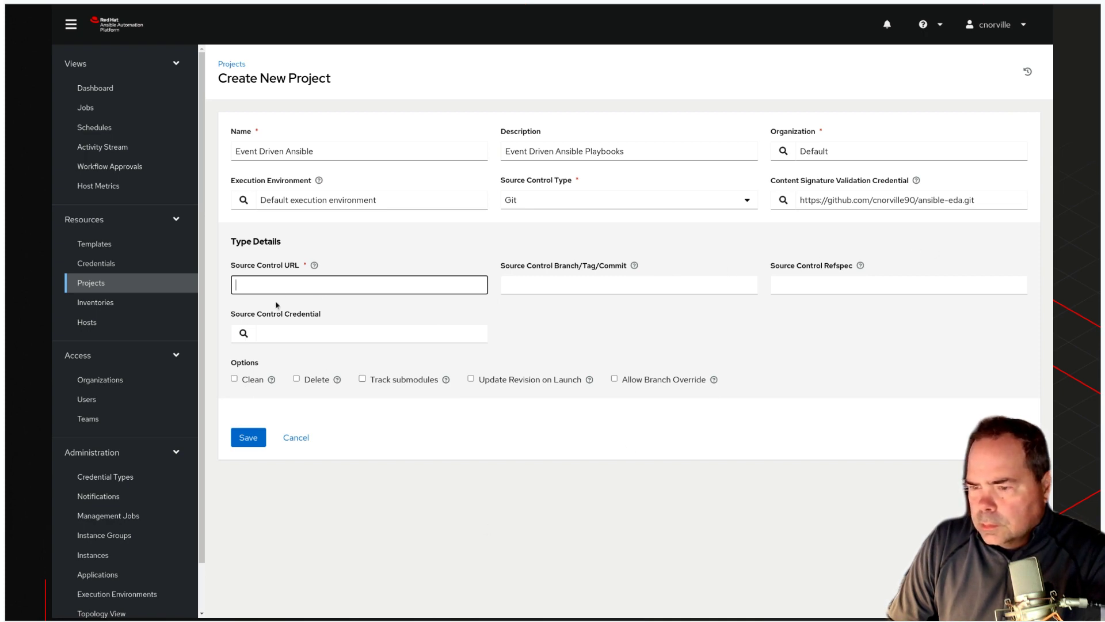
key(ctrl+v)
drag(1001, 200, 779, 199)
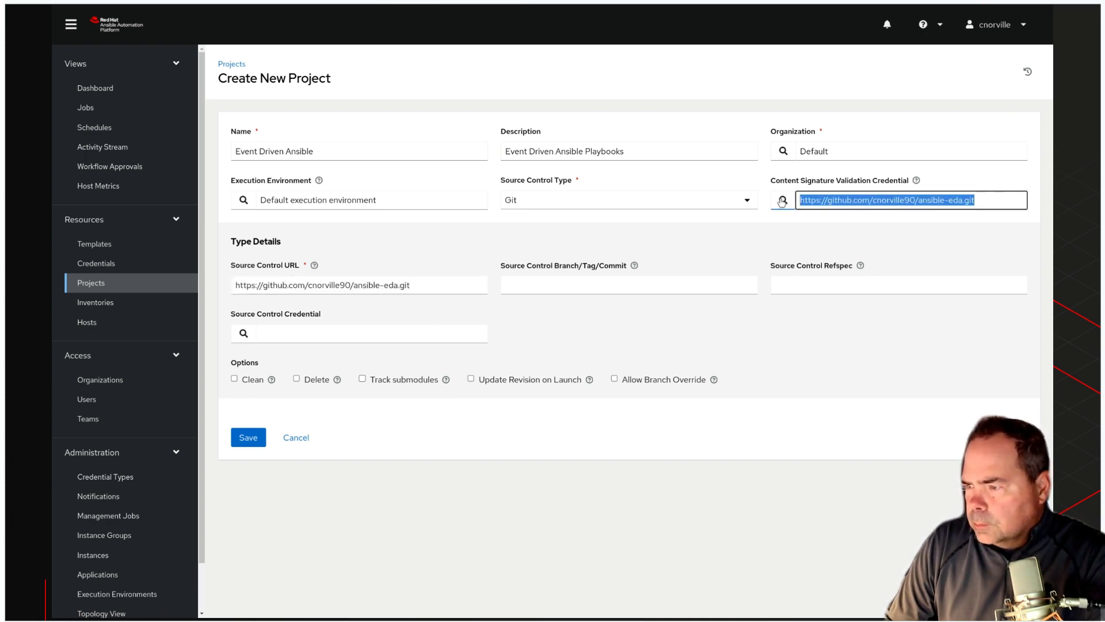
key(BackSpace)
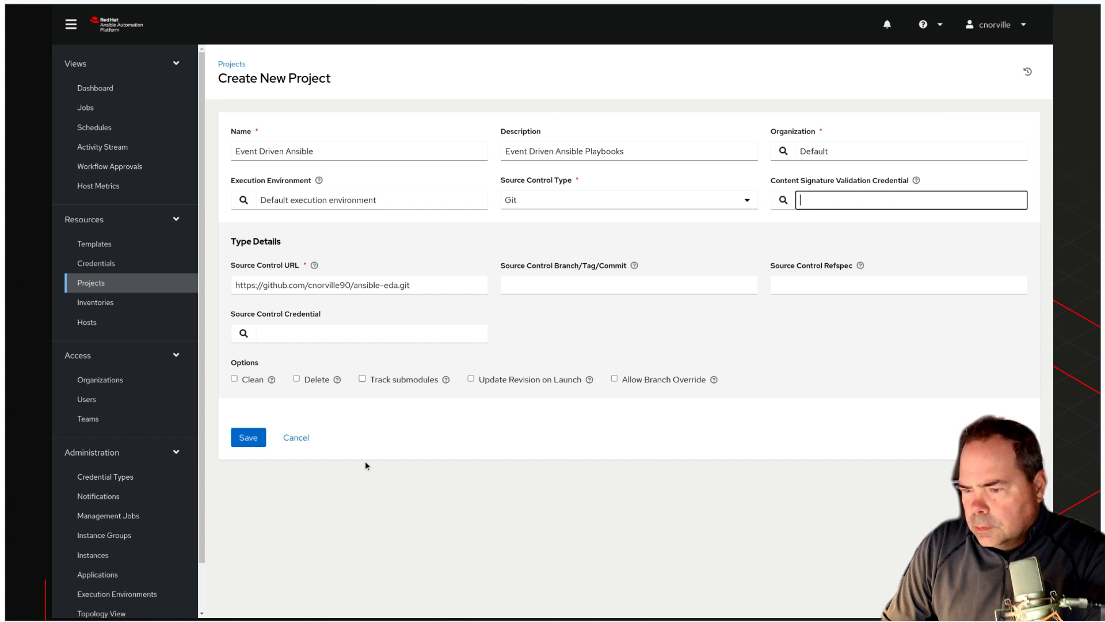
click(245, 439)
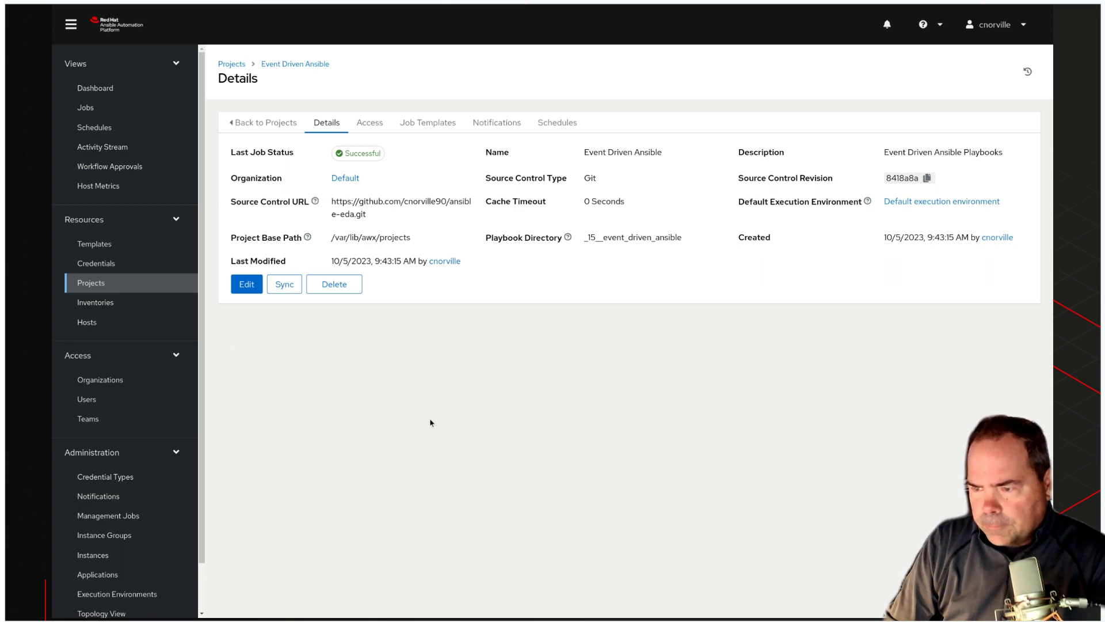
Start a new job template named Turbonomic EDA Scaling.
click(108, 252)
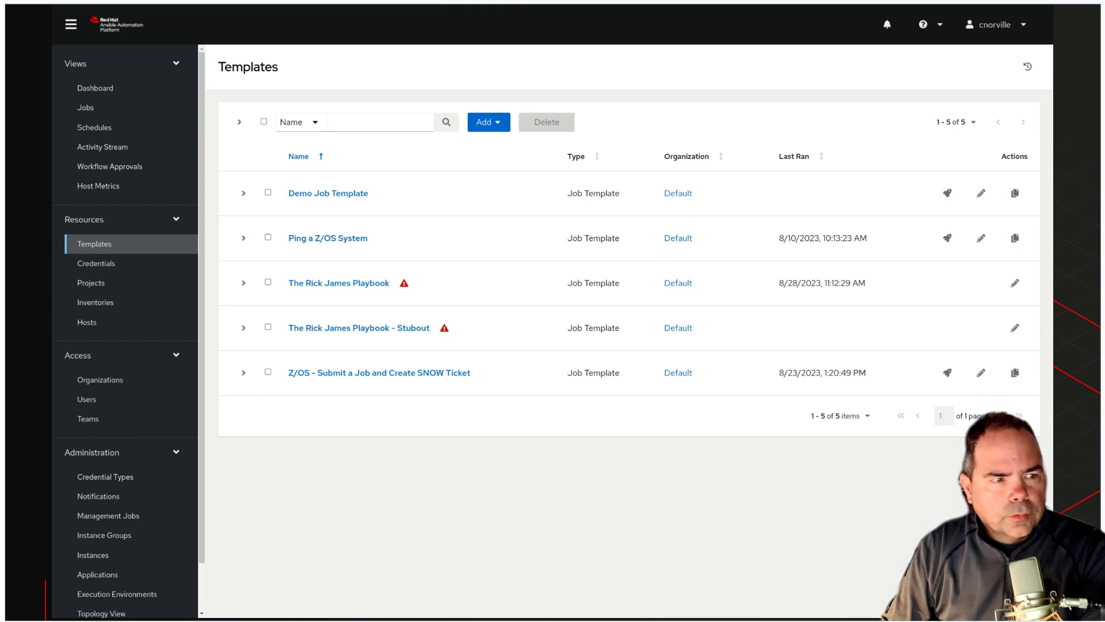
click(487, 123)
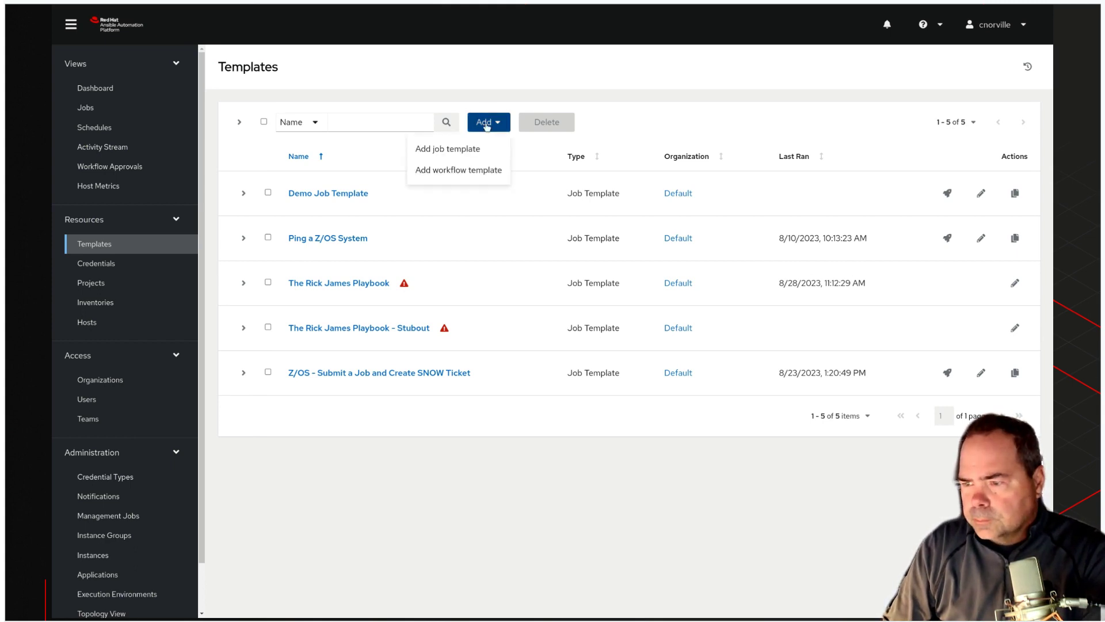
click(470, 149)
click(325, 153)
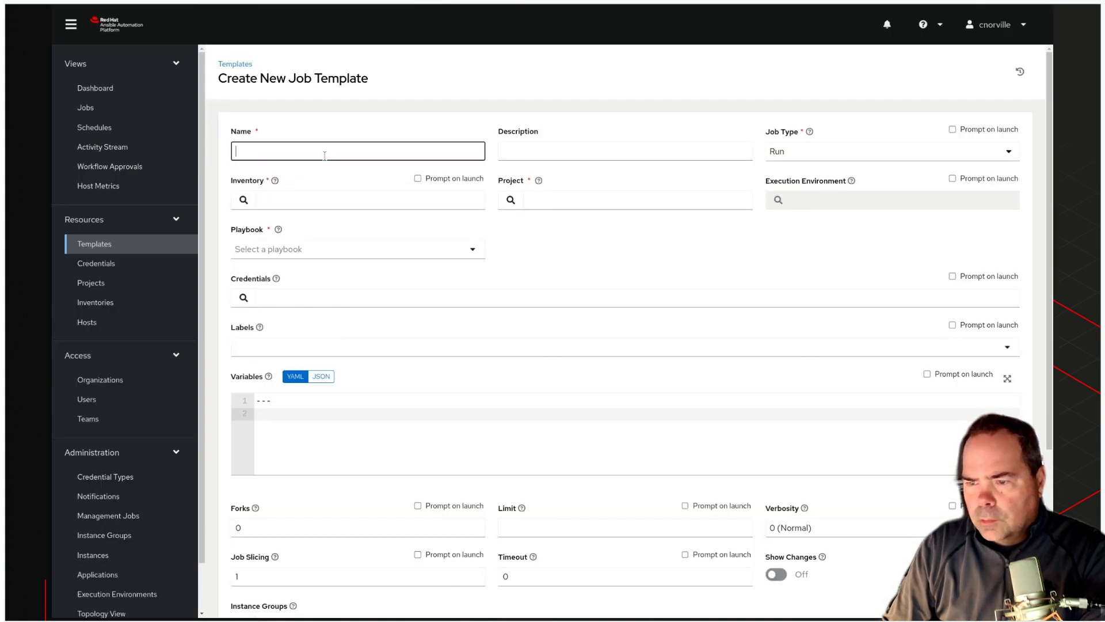
text(Tu)
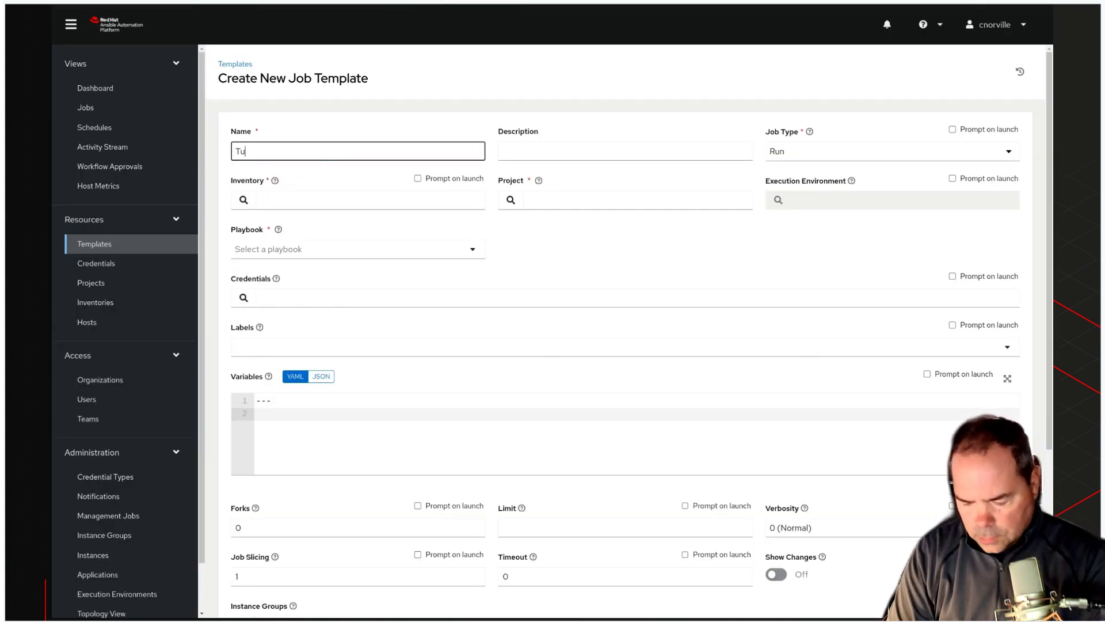
text(rb)
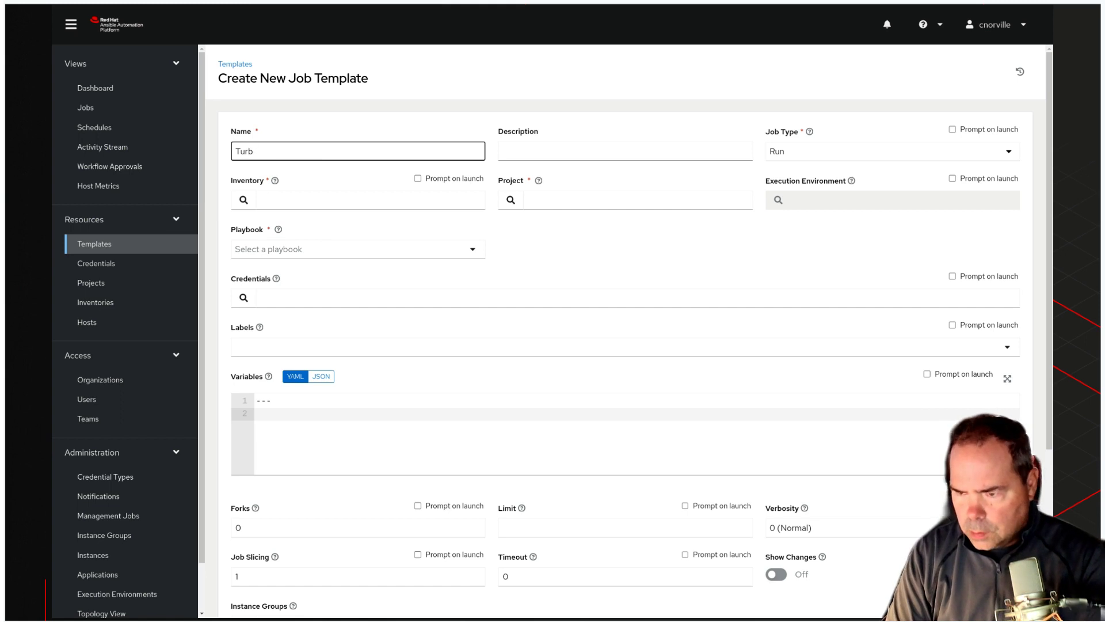
text(ionomic E)
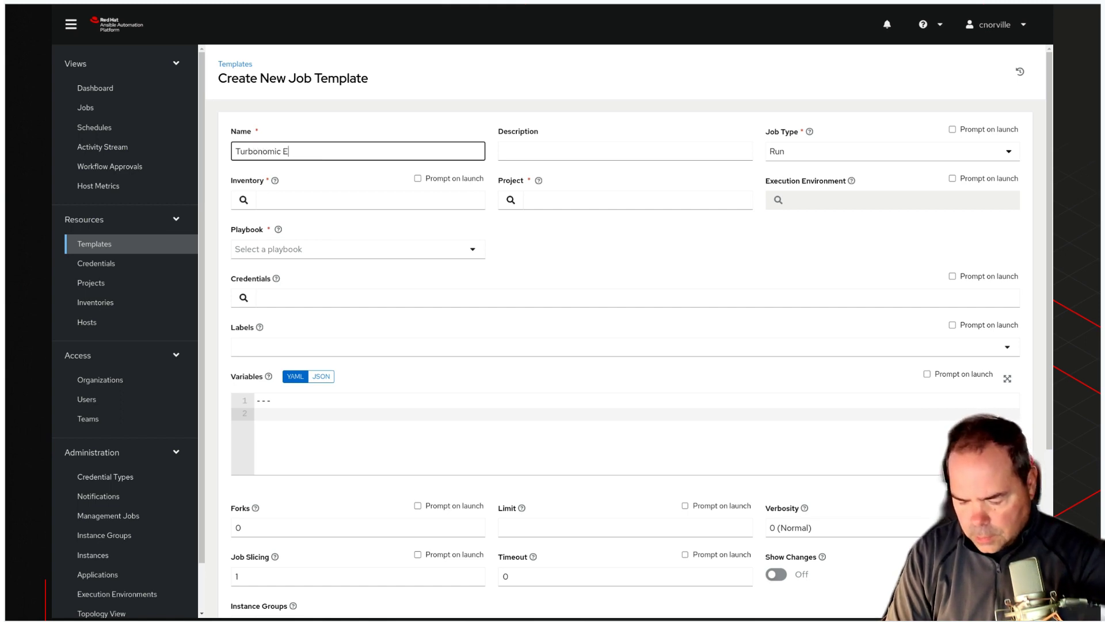
text(DA Scaling)
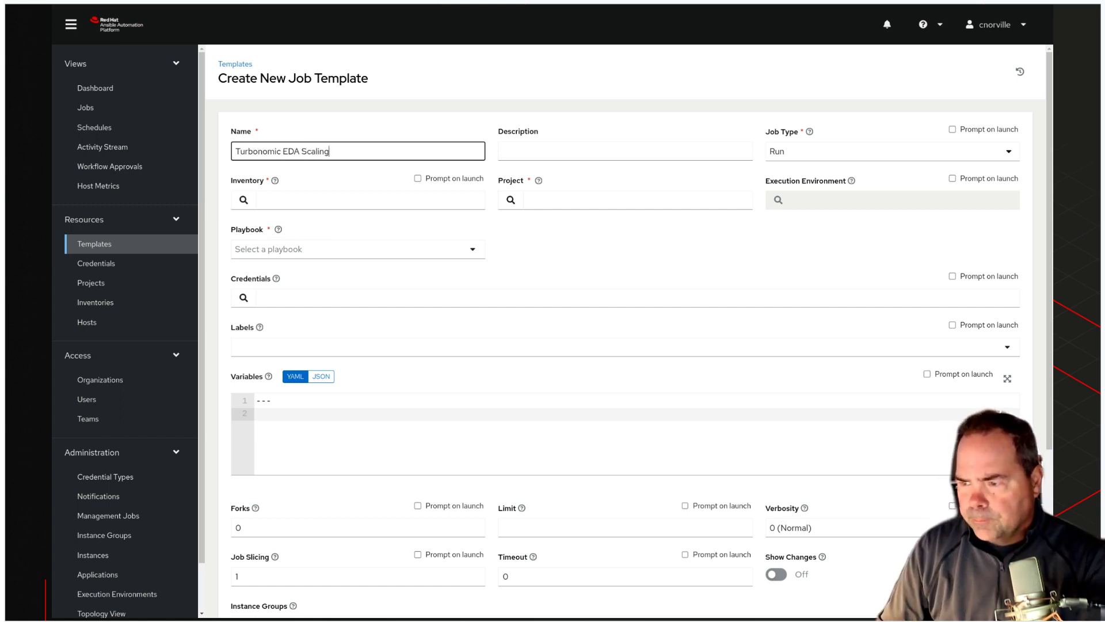
Set the job template's description to Turbonomic Recommended Scaling Actions - EDA.
click(574, 151)
text(Turbo)
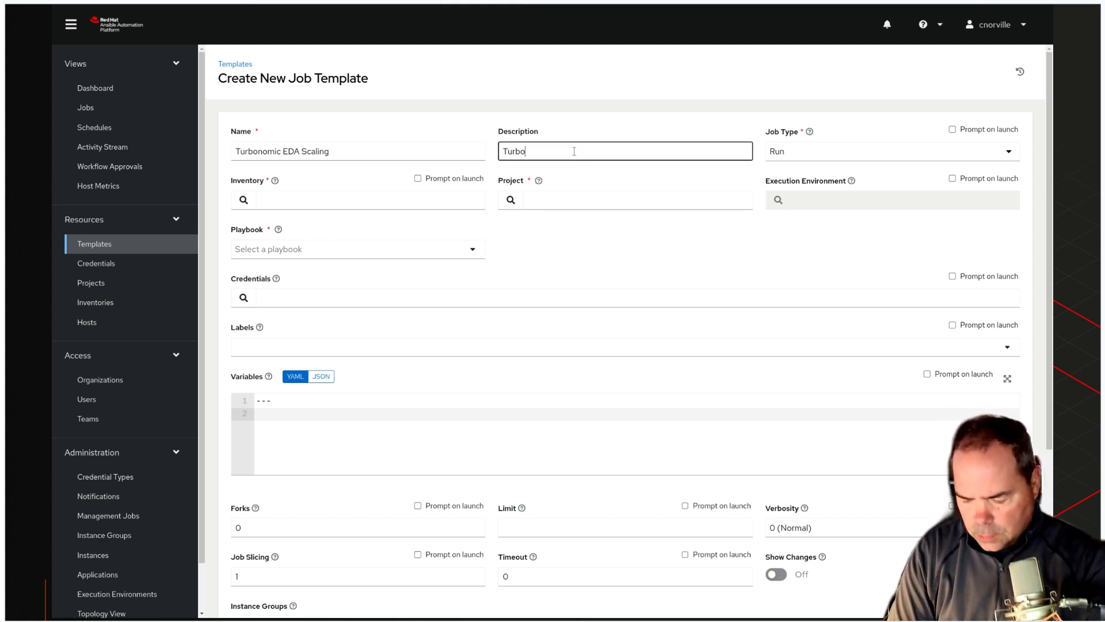
text(nomic Recommended Scala)
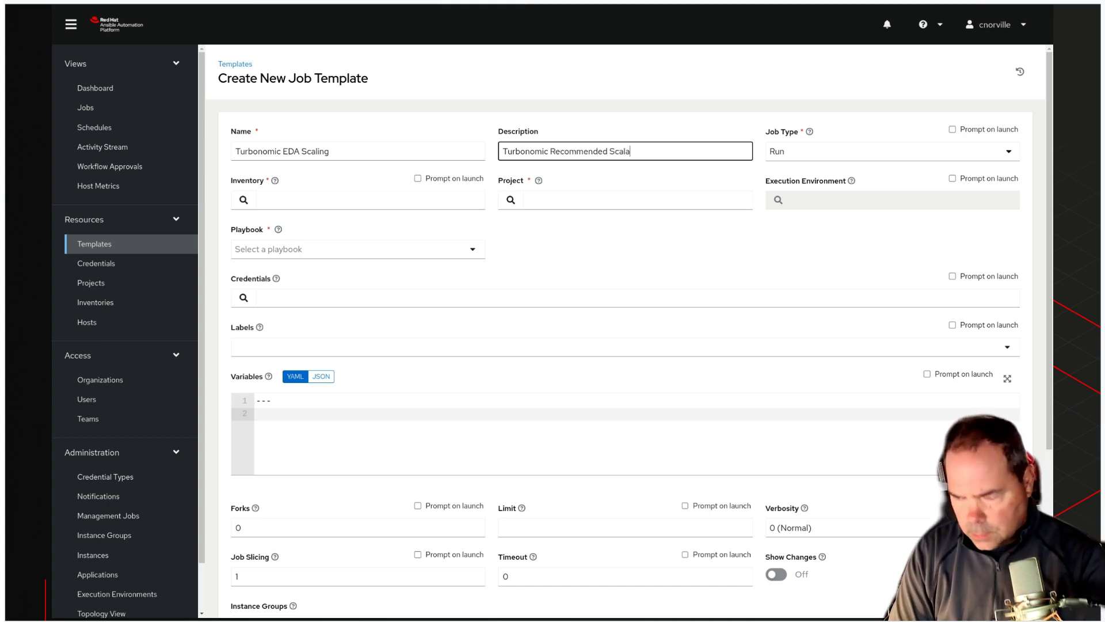
key(BackSpace)
text(ing)
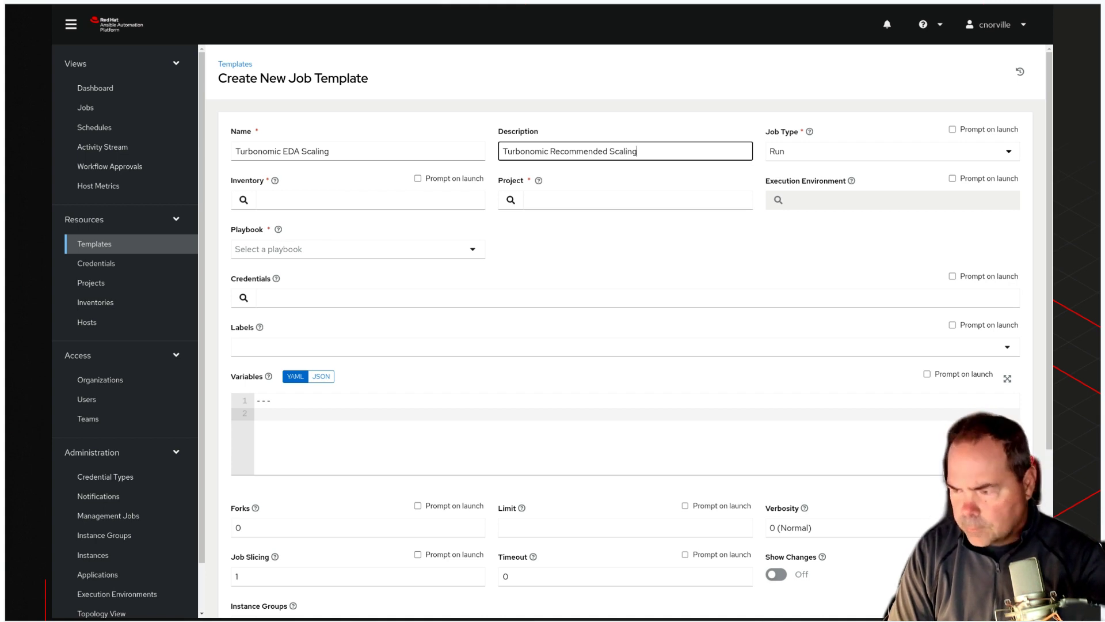
text( Actio)
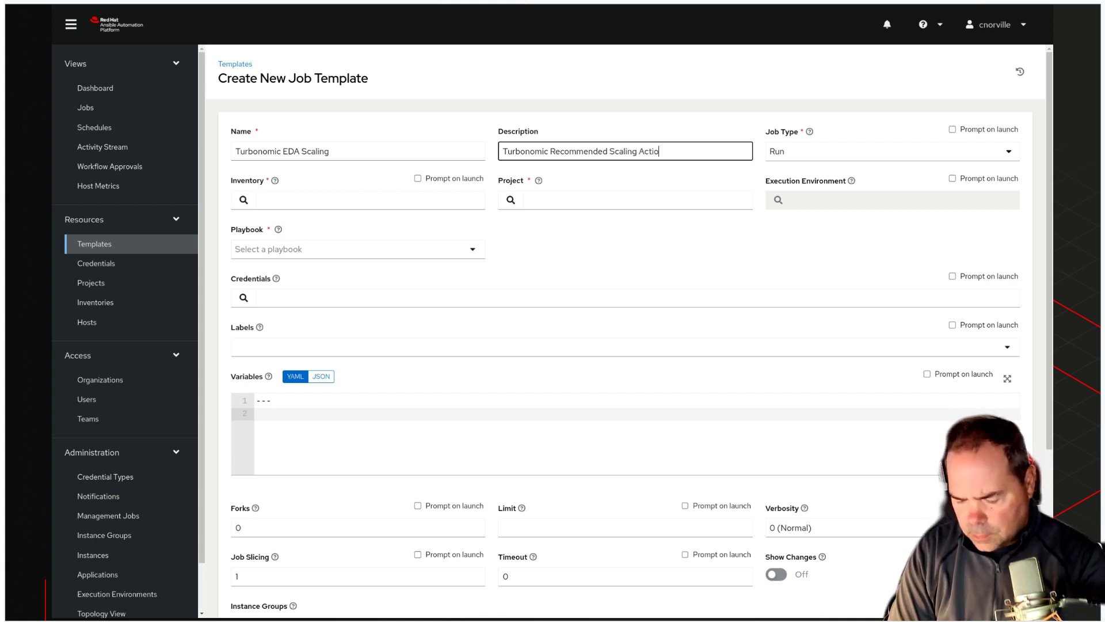
text(ns - EDA)
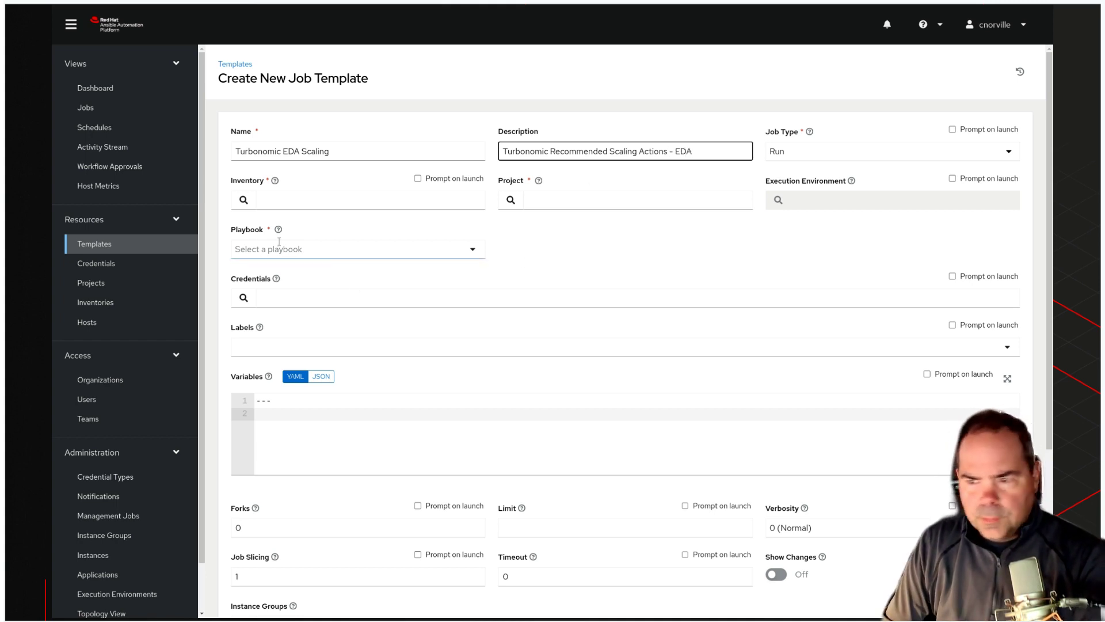
Assign Demo Inventory and the Event Driven Ansible project to the job template.
click(250, 203)
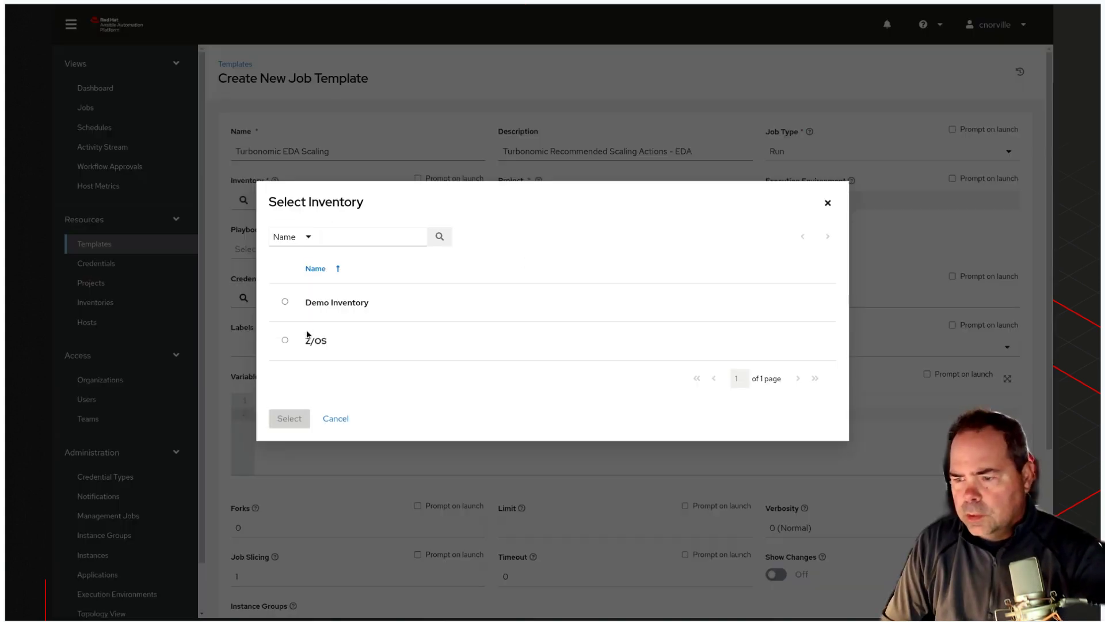
click(286, 302)
click(289, 431)
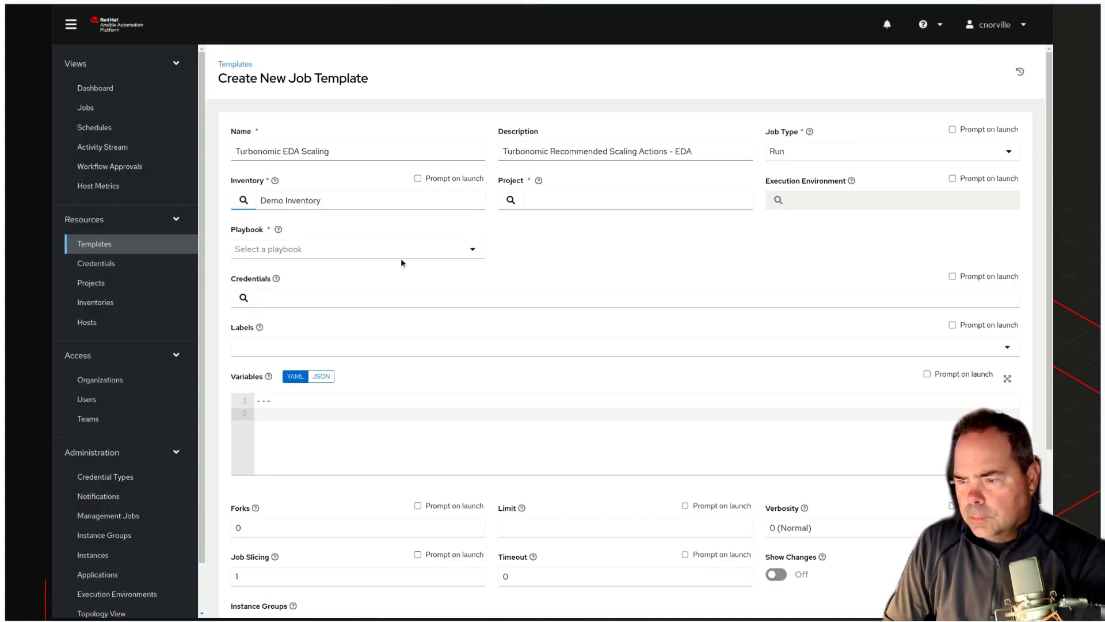
click(515, 206)
click(285, 321)
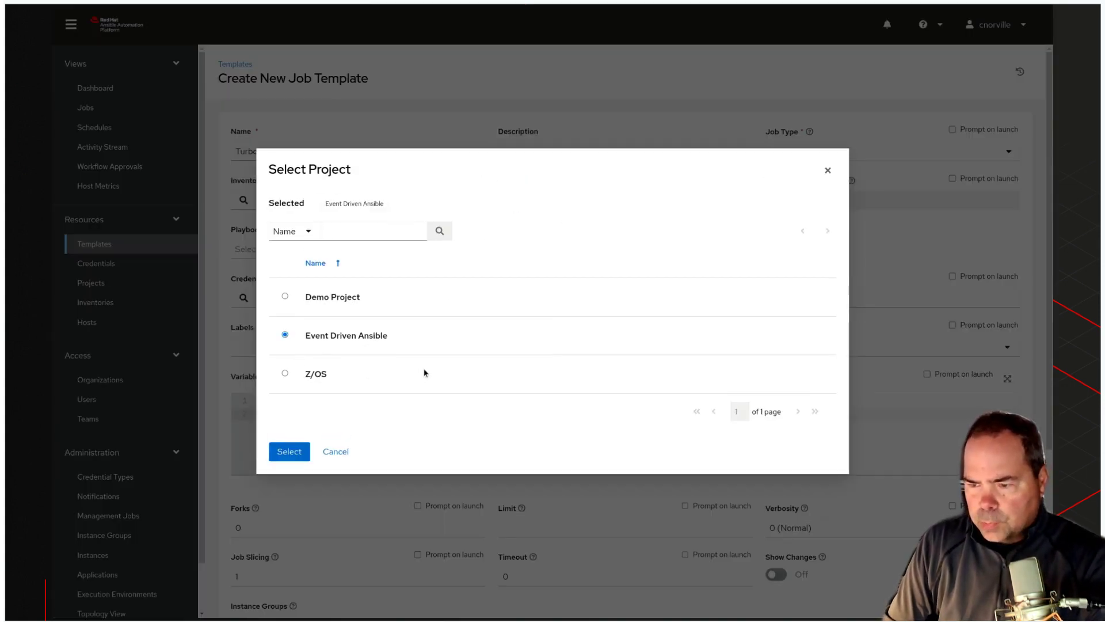
click(309, 449)
Set the job template's execution environment to EE - Turbonomic - EDA and its playbook to turbonomic_eda_webhook.yml.
click(778, 201)
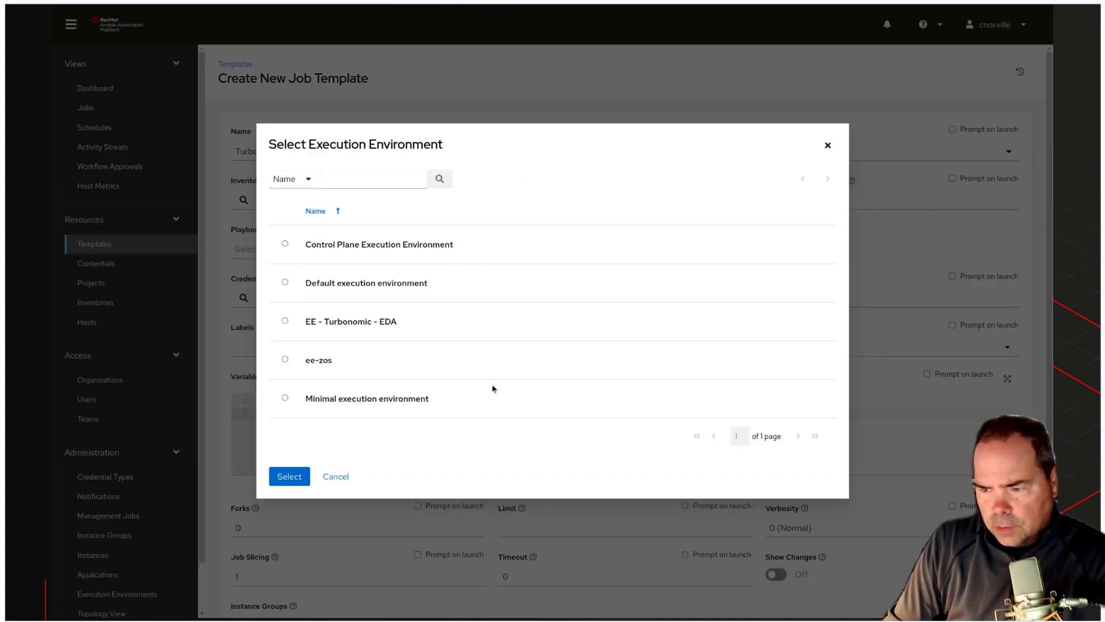
click(283, 321)
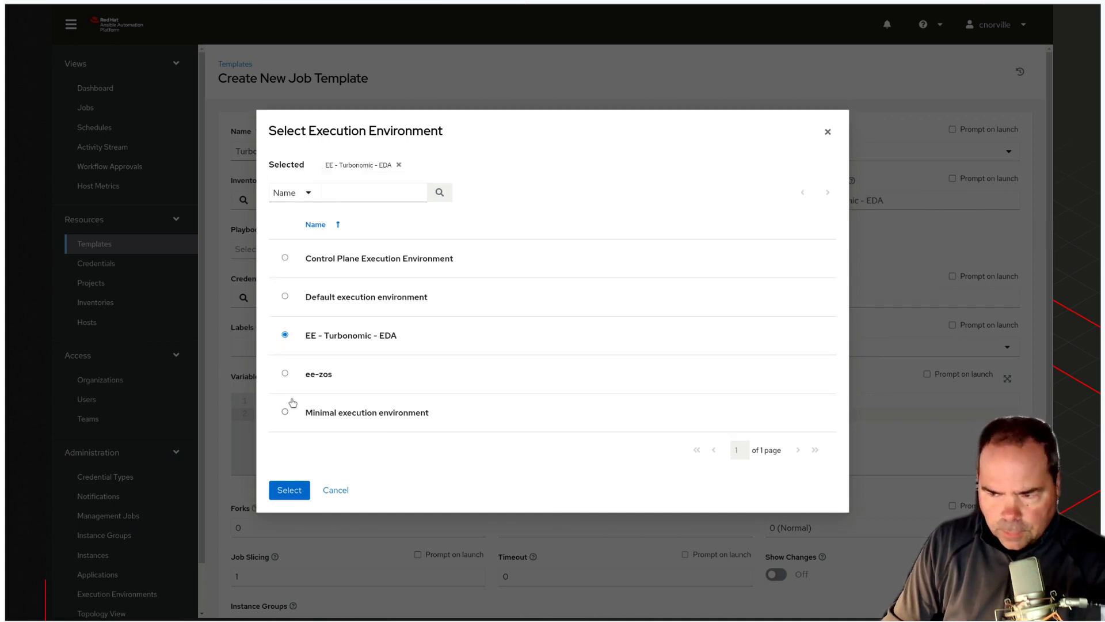
click(286, 493)
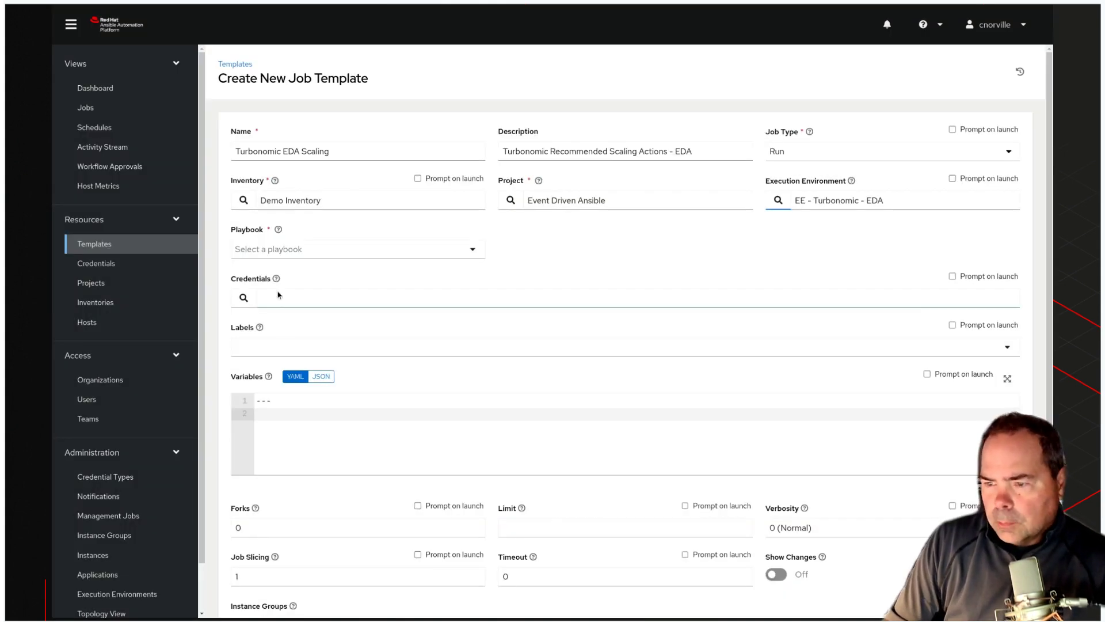
click(276, 250)
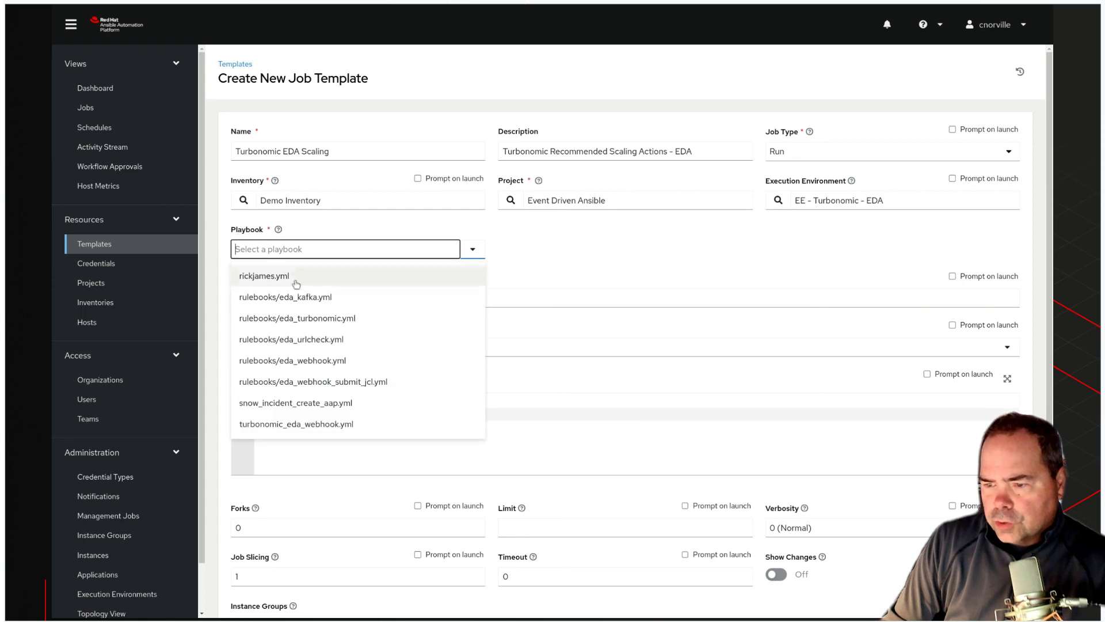
click(311, 426)
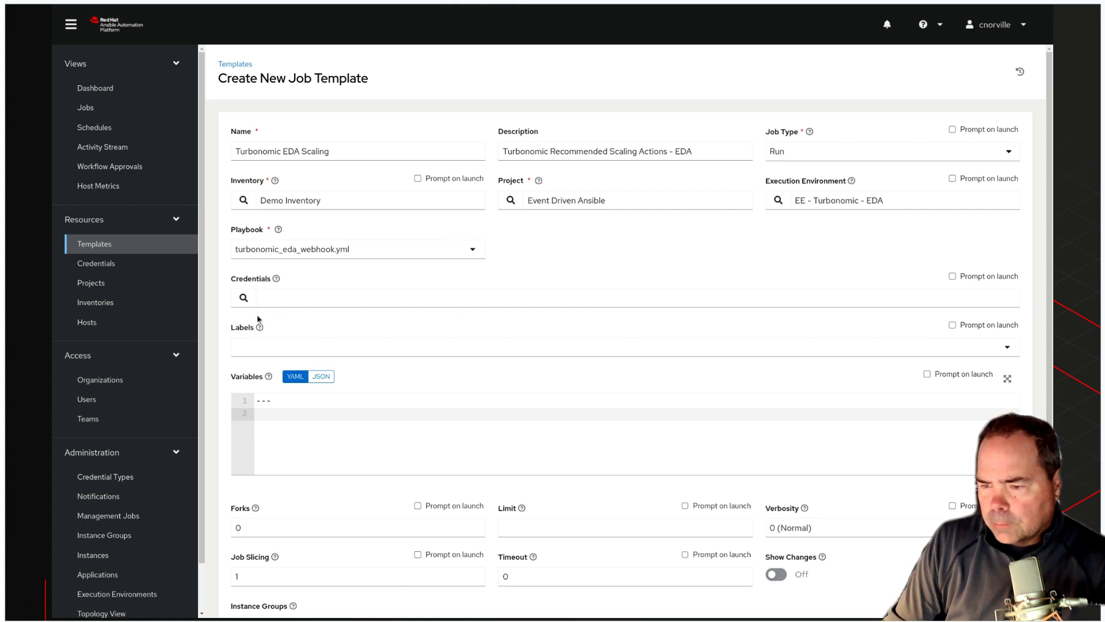
Add the Amazon Web Services credential AWS - RHPDS to the job template.
click(244, 297)
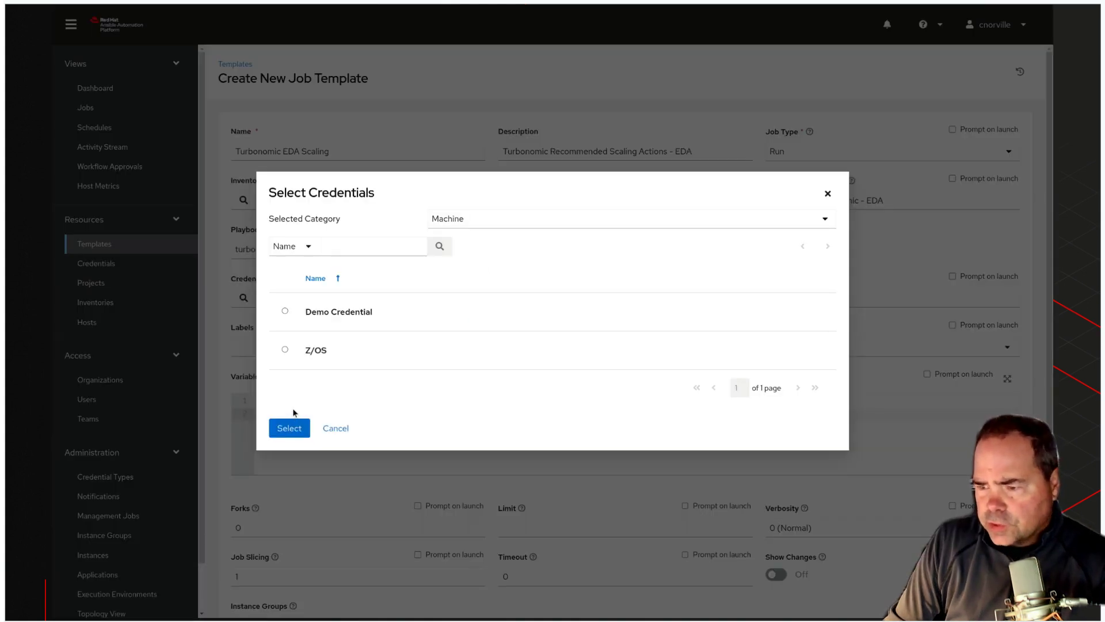
click(492, 224)
click(472, 253)
click(288, 330)
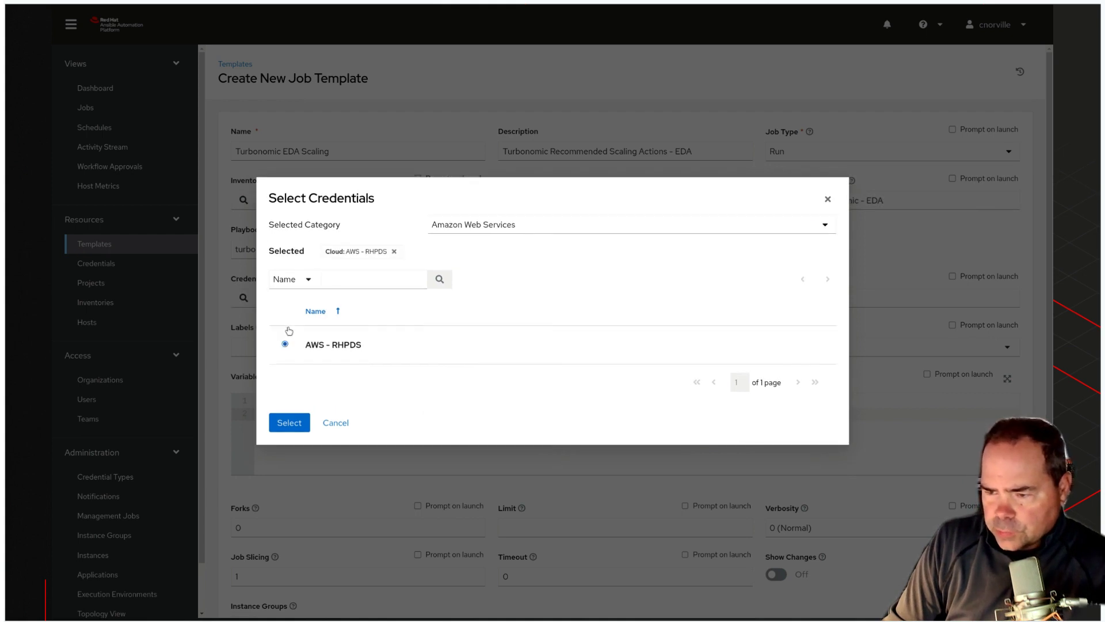
click(292, 427)
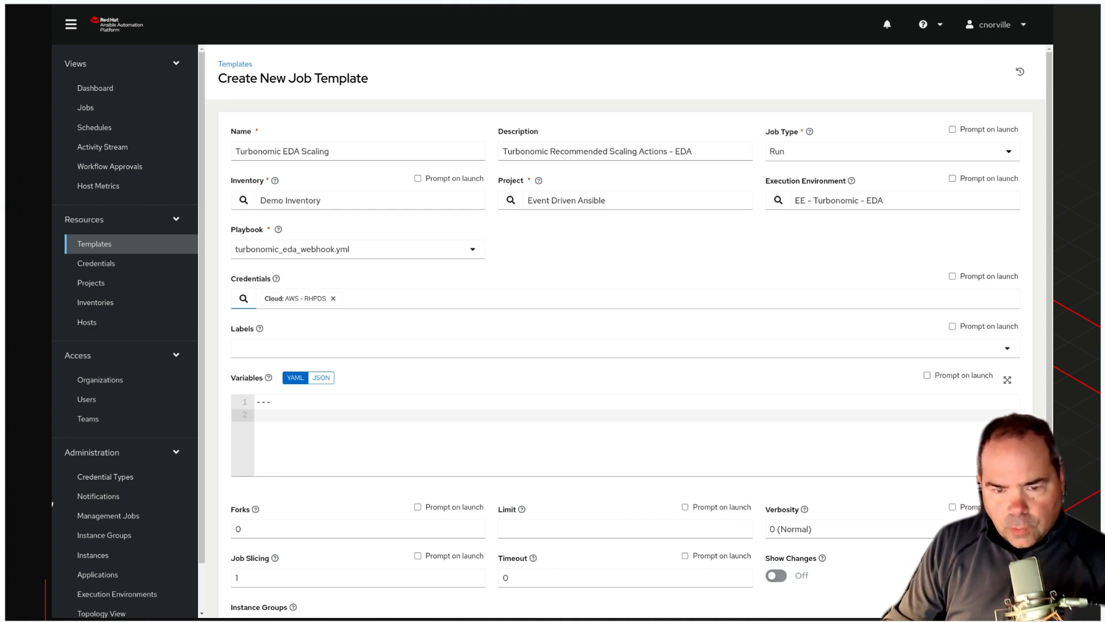
Enable prompting on launch for the job template's variables and save the template.
scroll(505, 390, down, 3)
scroll(506, 390, up, 3)
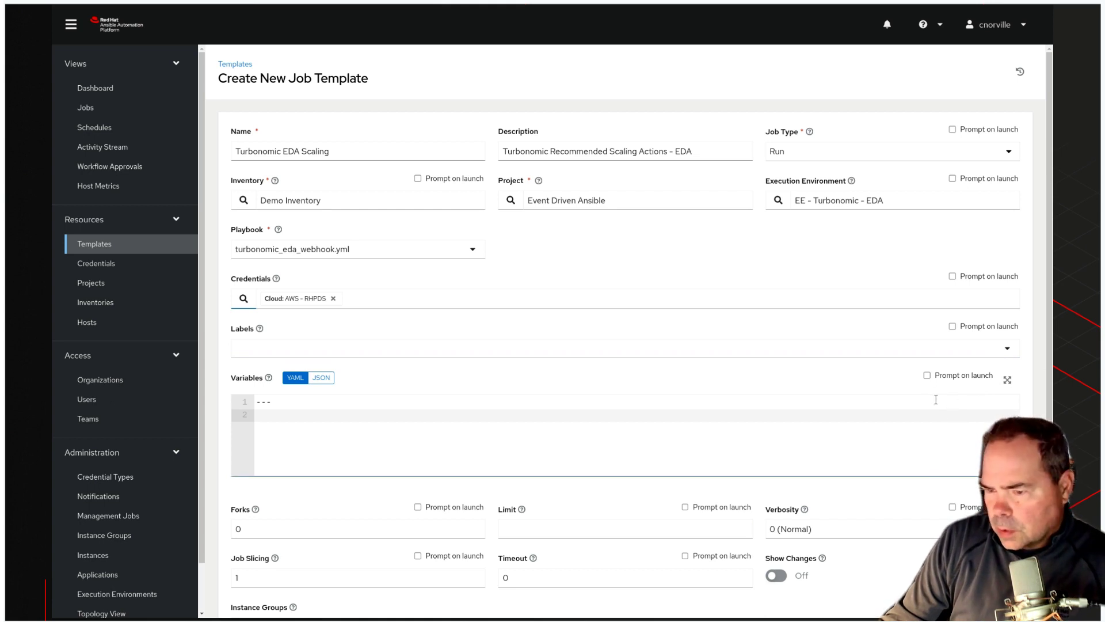
click(927, 376)
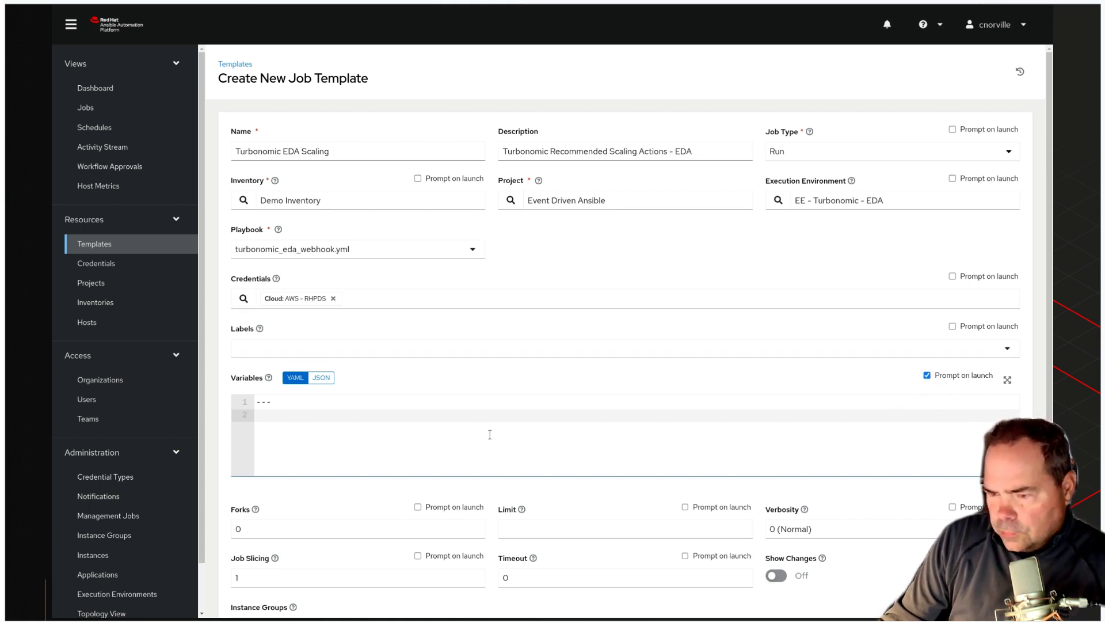
scroll(489, 435, down, 2)
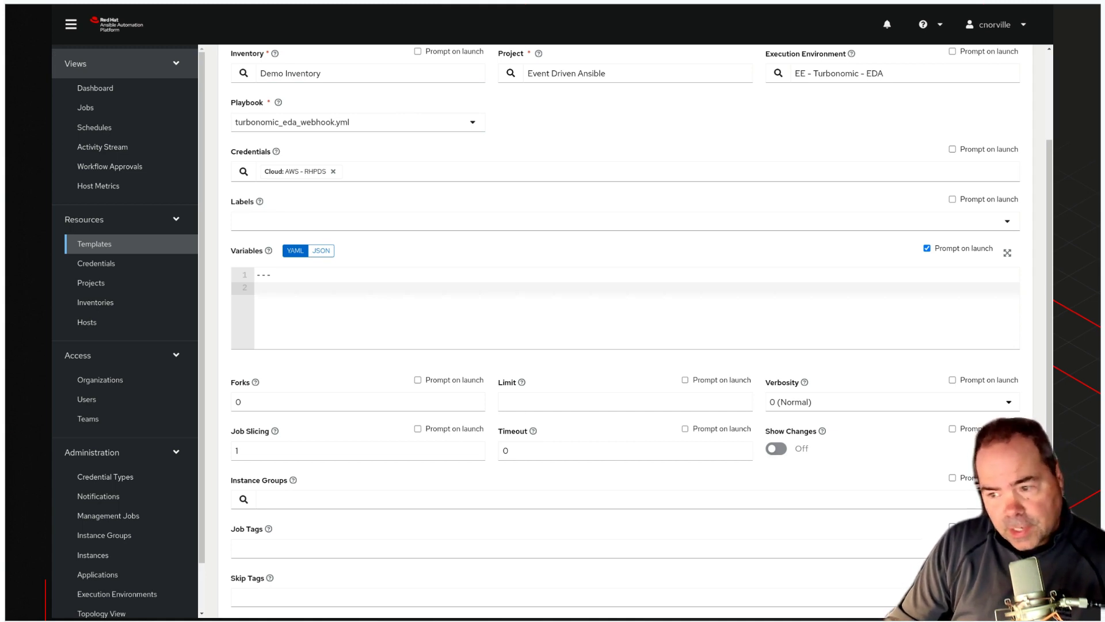
scroll(479, 439, down, 2)
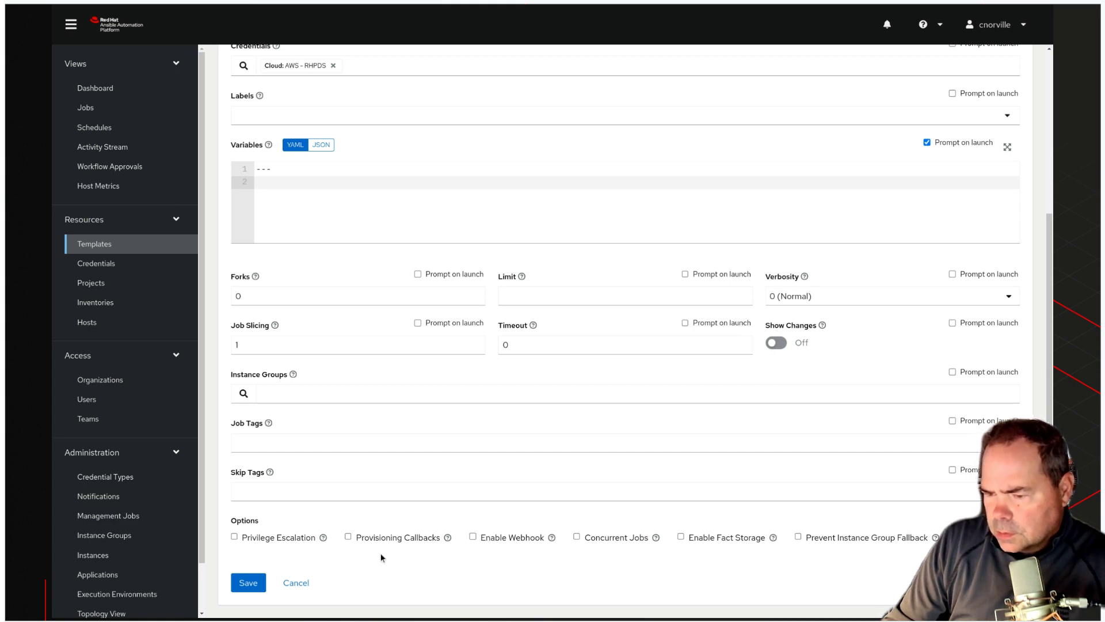
click(259, 583)
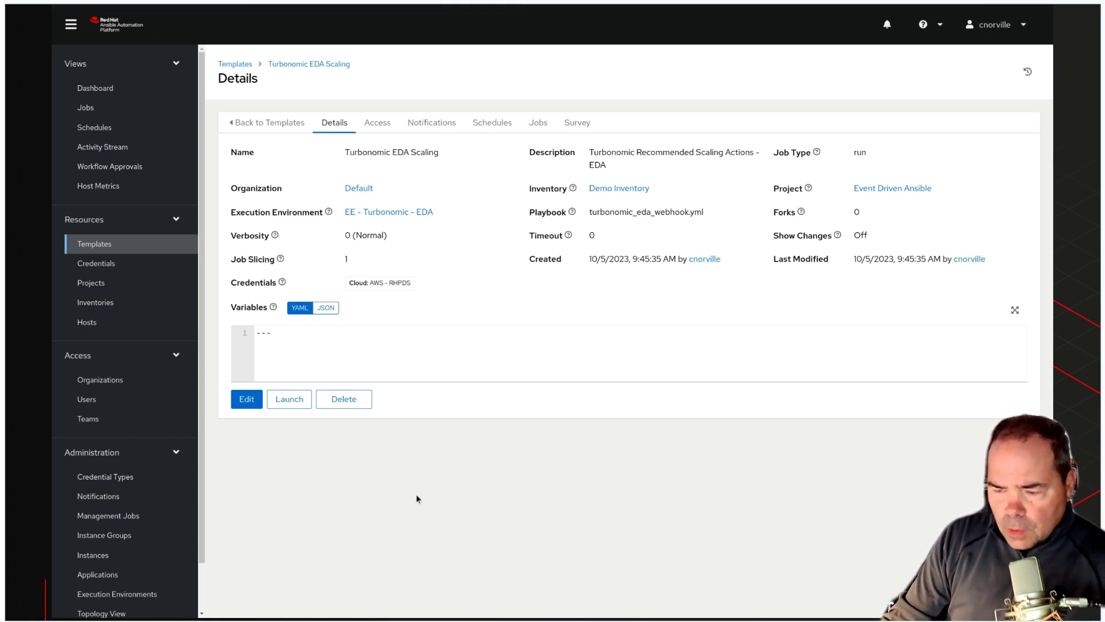
Check the rulebook activations in the Event-Driven Ansible controller and return to the Turbonomic EDA Scaling template details.
click(762, 2)
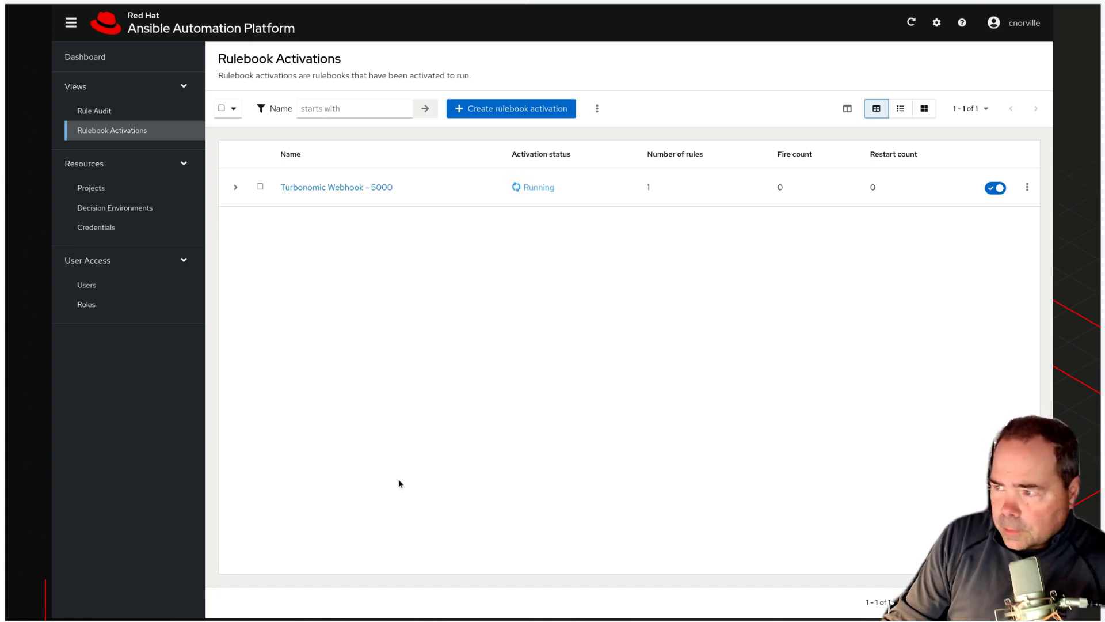
click(806, 2)
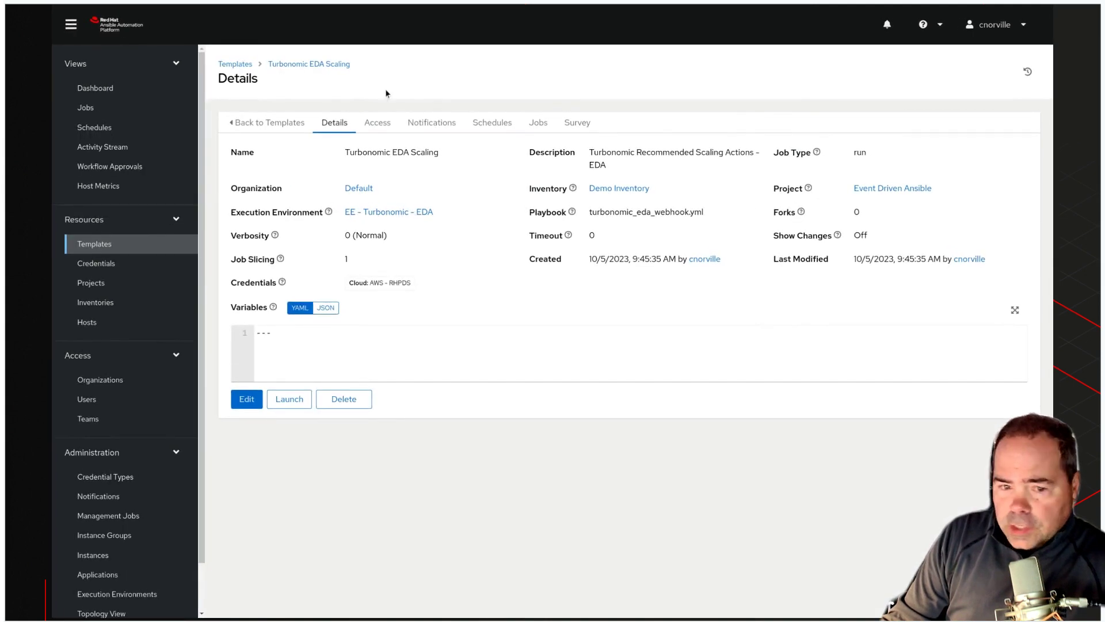